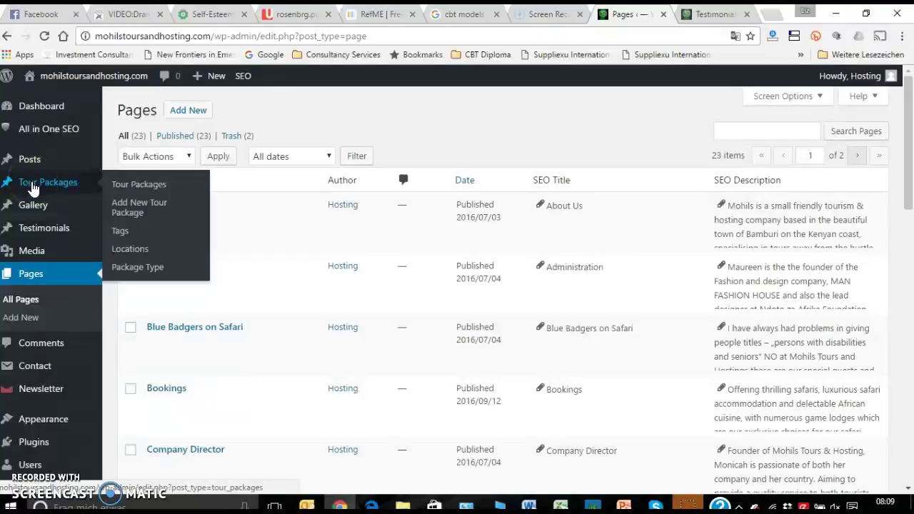
# Step: Open the Tour Packages list from the WordPress admin sidebar
pyautogui.click(76, 187)
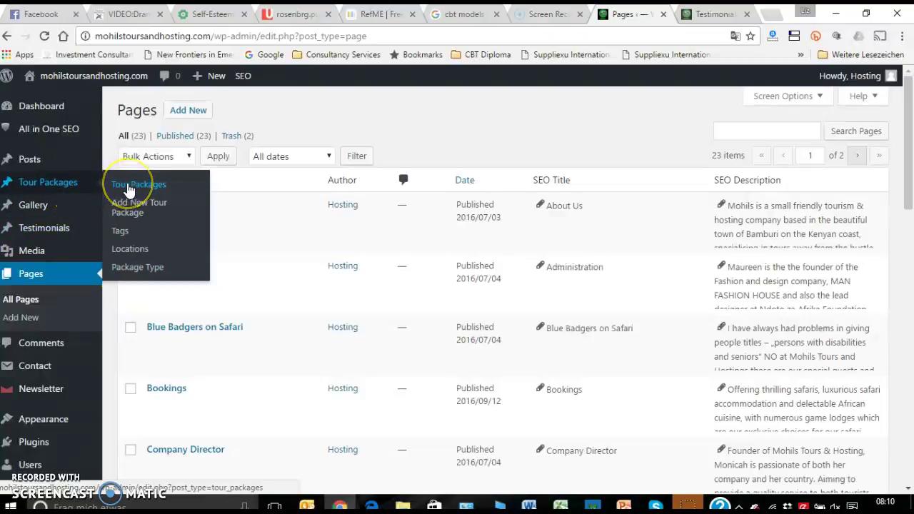
pyautogui.click(130, 187)
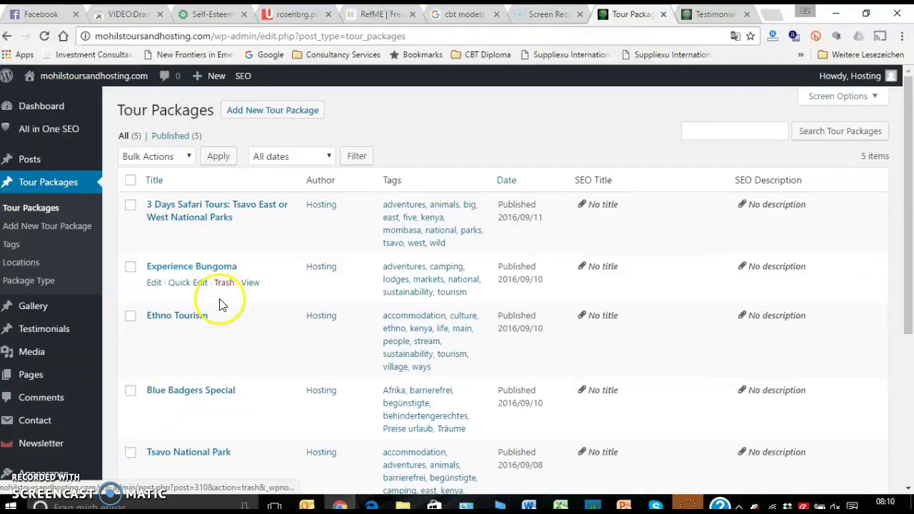
pyautogui.scroll(-5, 453, 293)
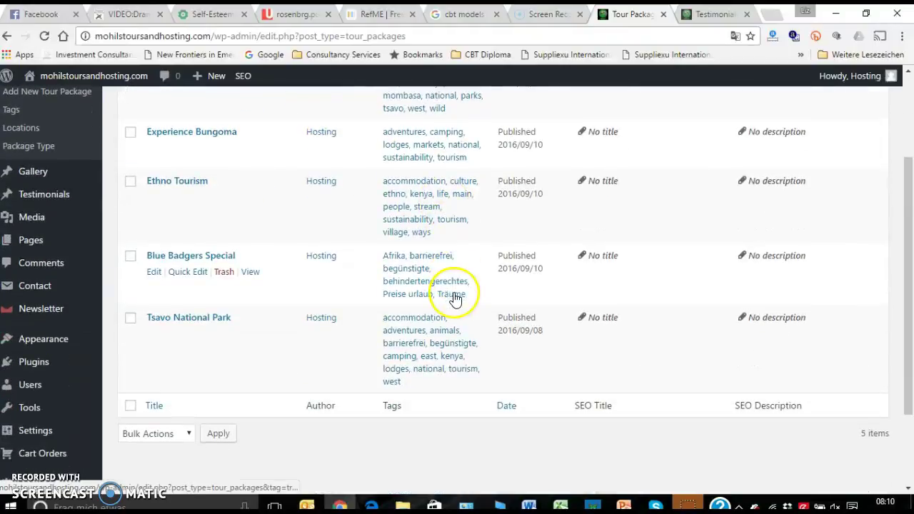
pyautogui.scroll(3, 460, 300)
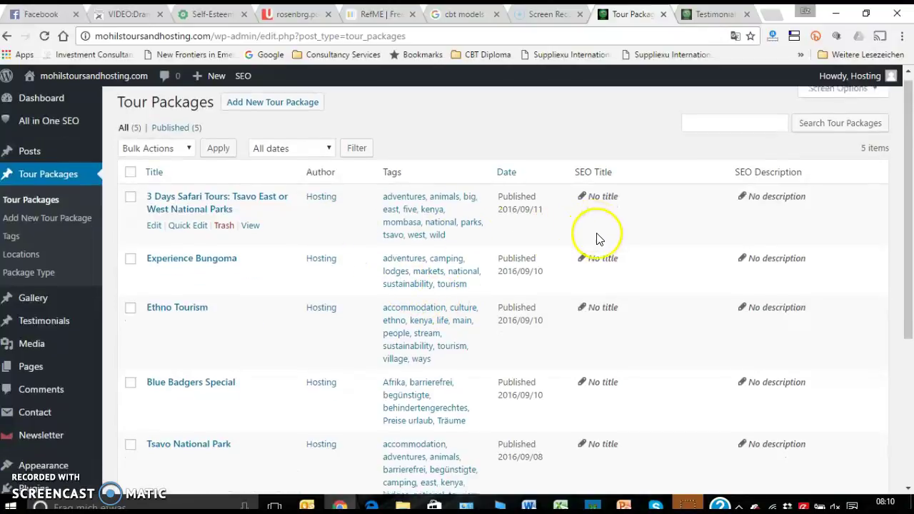
pyautogui.scroll(-3, 603, 245)
pyautogui.scroll(3, 598, 245)
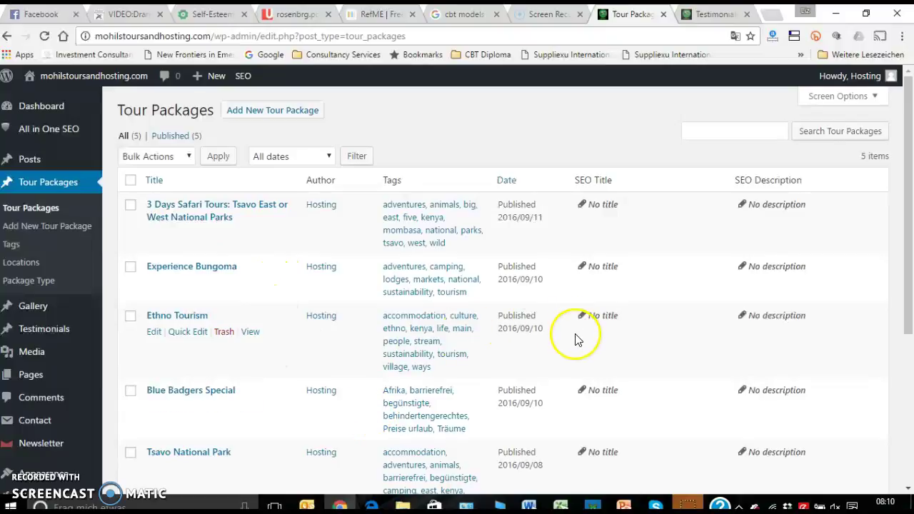
pyautogui.scroll(-2, 591, 351)
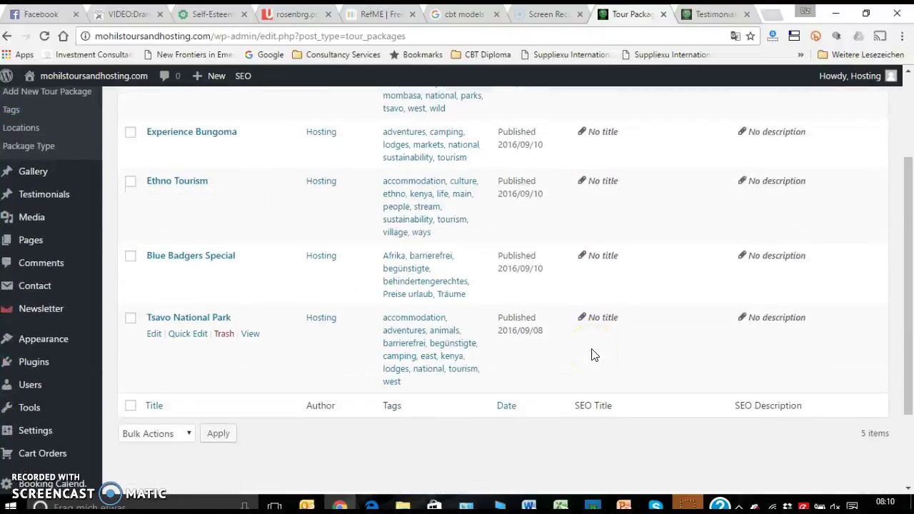
pyautogui.scroll(2, 591, 355)
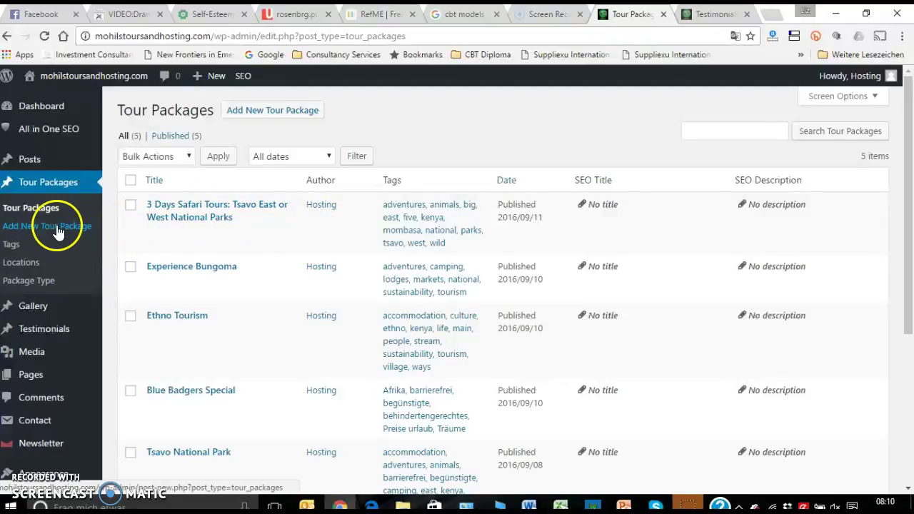
# Step: Glance at Add New Tour Package, then edit '3 Days Safari Tours: Tsavo East or West National Parks'
pyautogui.click(259, 111)
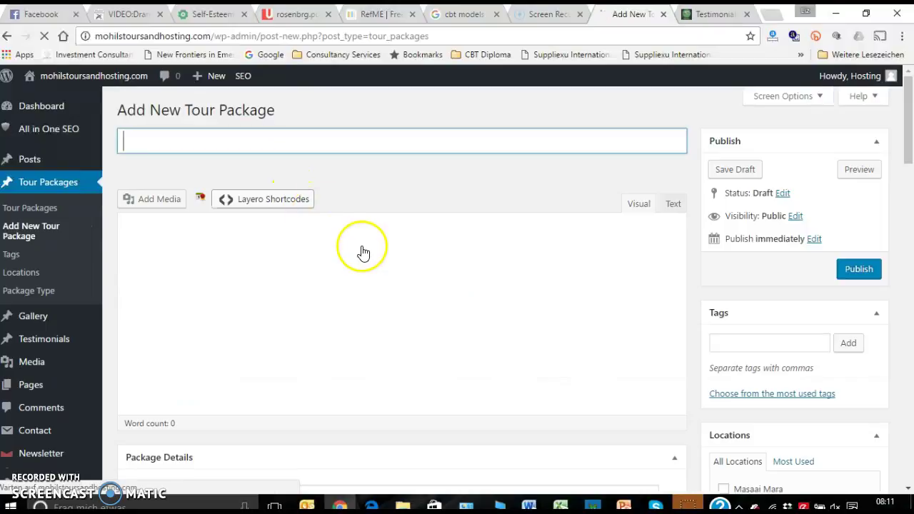
pyautogui.moveTo(32, 158)
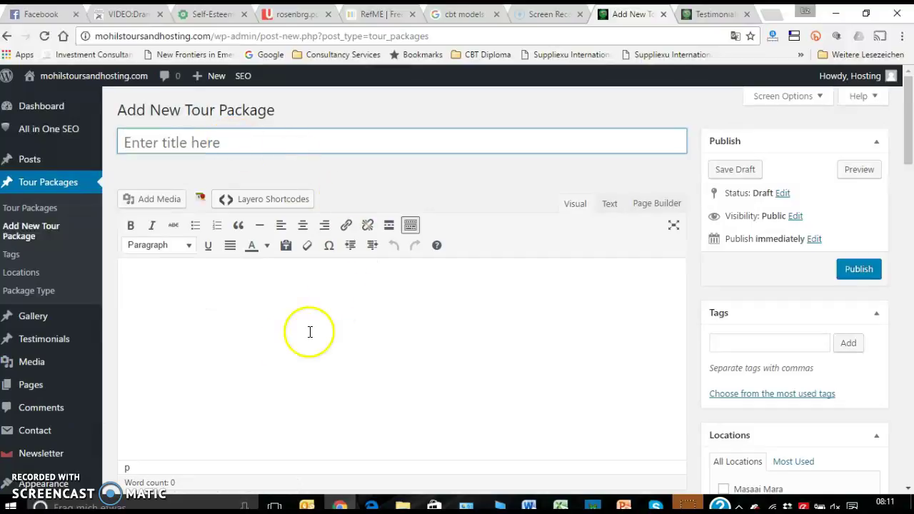
pyautogui.click(153, 269)
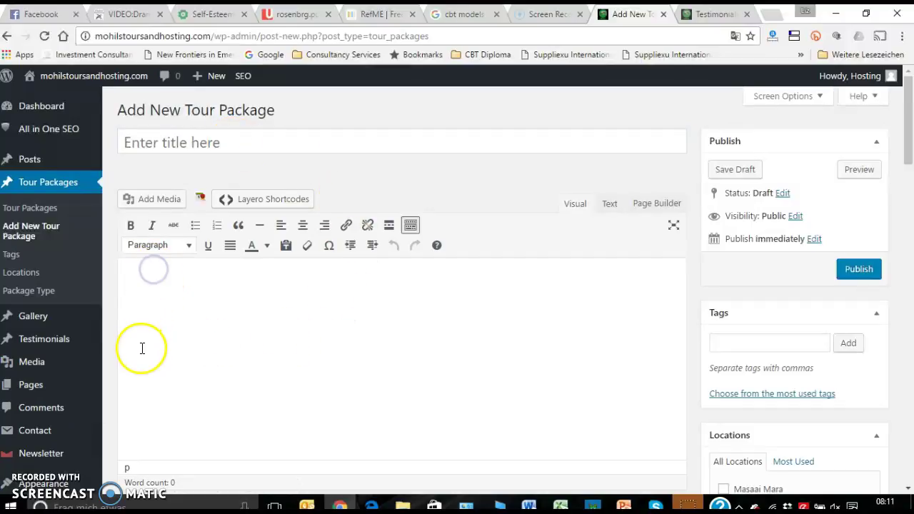
pyautogui.click(35, 208)
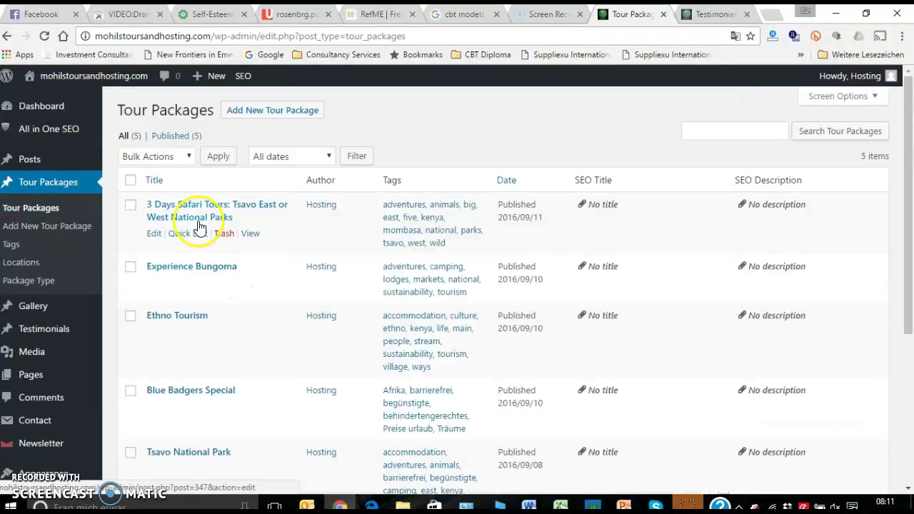
pyautogui.click(154, 234)
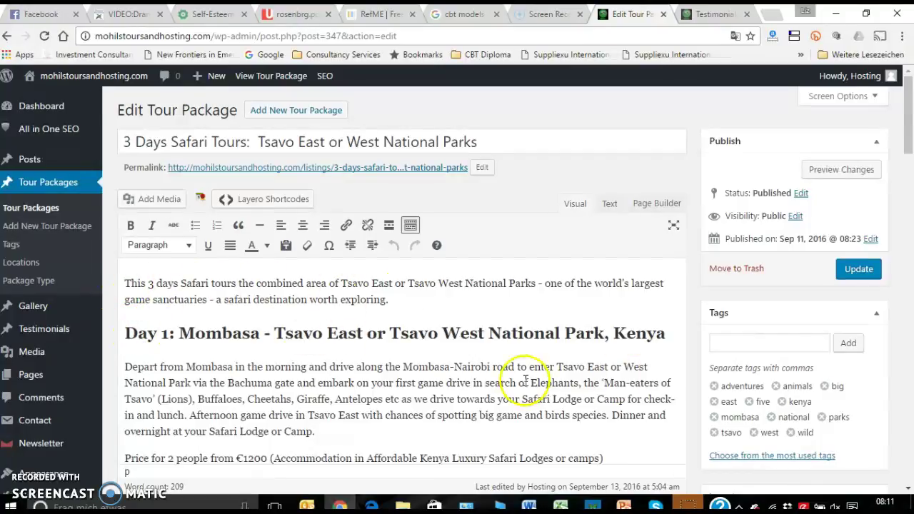
pyautogui.scroll(-5, 518, 365)
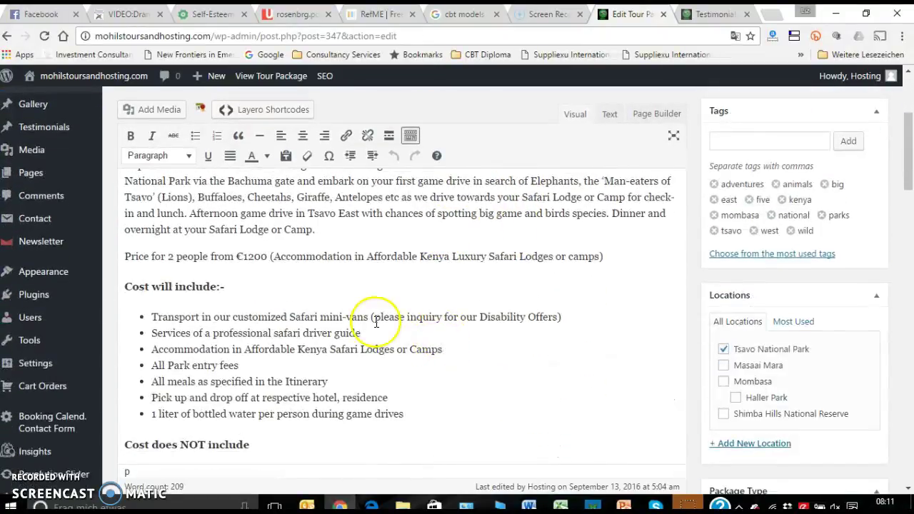
pyautogui.scroll(7, 376, 322)
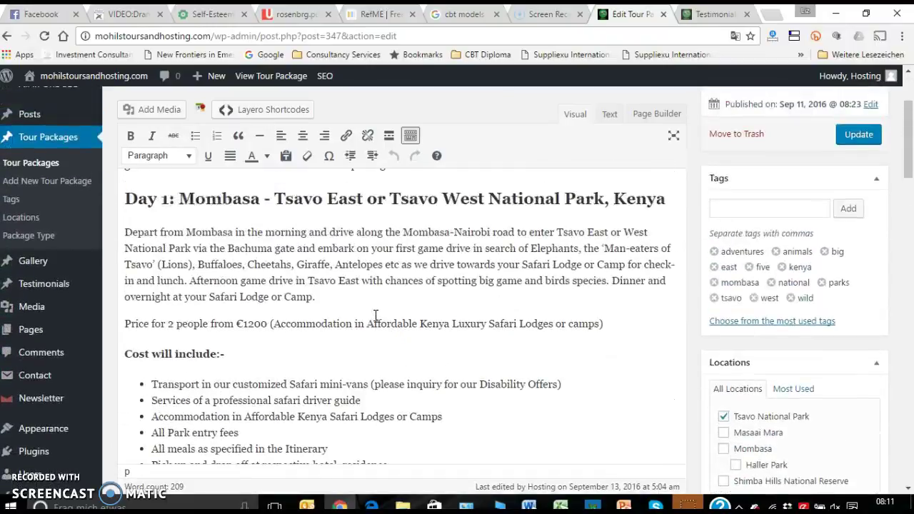
pyautogui.scroll(-1, 458, 321)
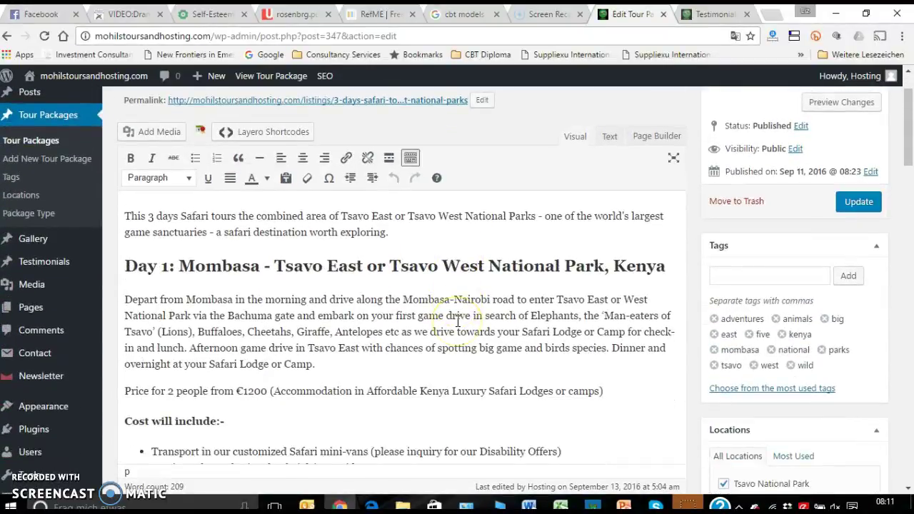
pyautogui.scroll(1, 457, 321)
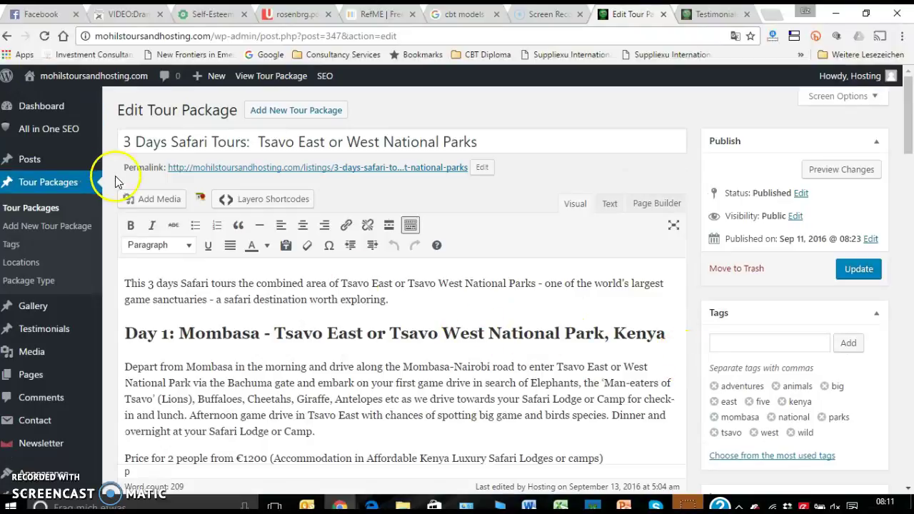
pyautogui.moveTo(45, 168)
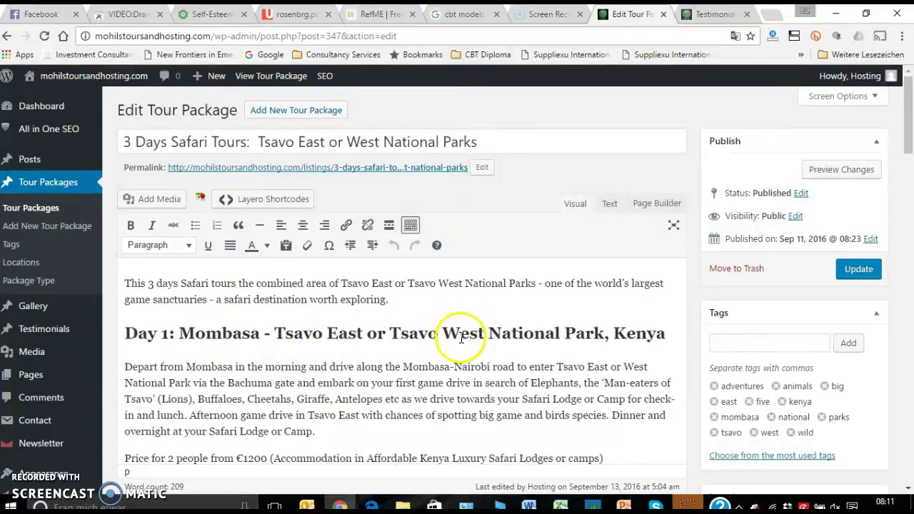
# Step: Scroll through the package's Day 1 itinerary down to the Cost lists
pyautogui.click(725, 343)
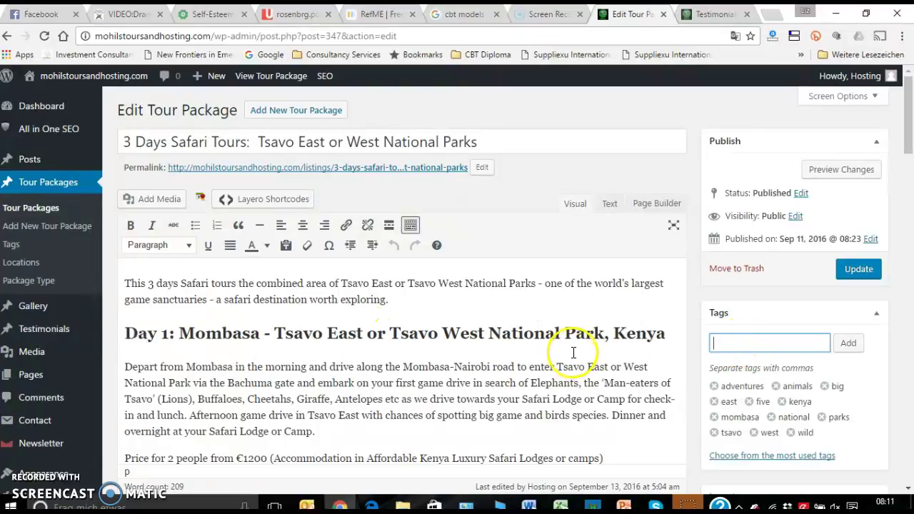
pyautogui.scroll(-1, 574, 350)
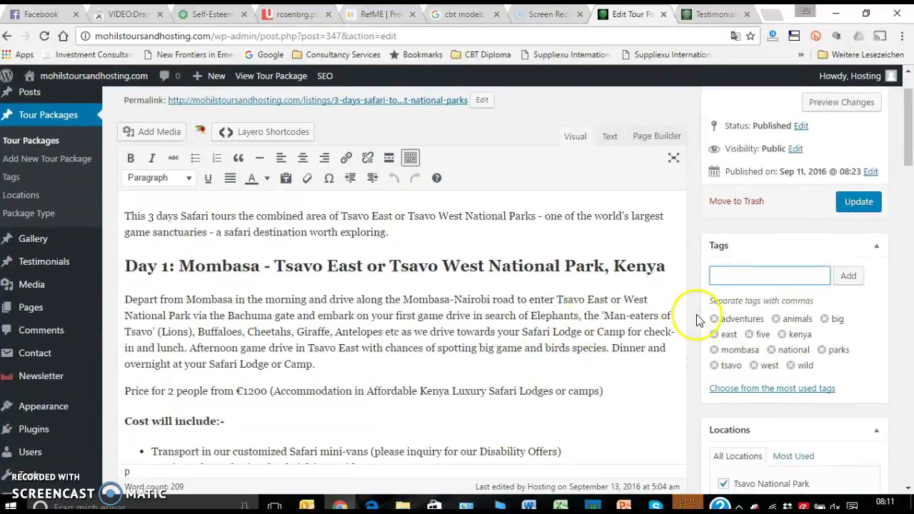
pyautogui.scroll(-1, 513, 343)
pyautogui.scroll(-4, 486, 326)
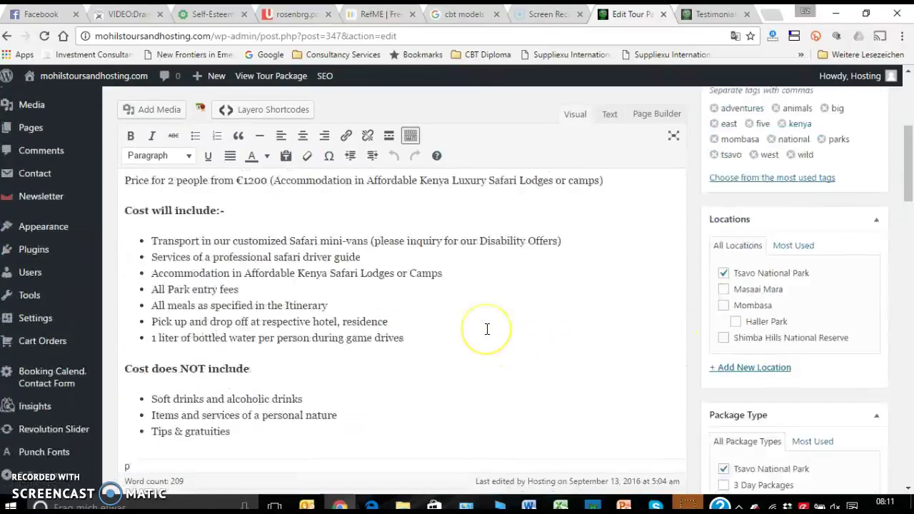
pyautogui.scroll(2, 630, 315)
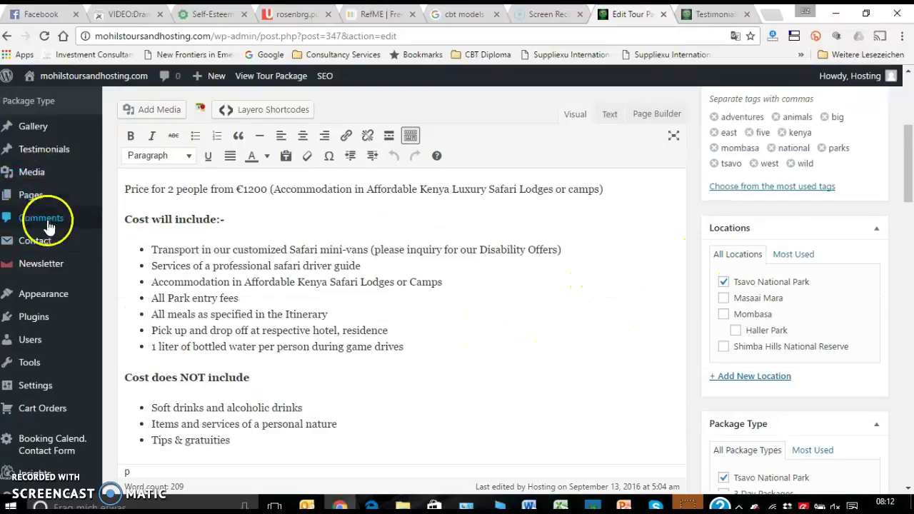
pyautogui.scroll(2, 55, 193)
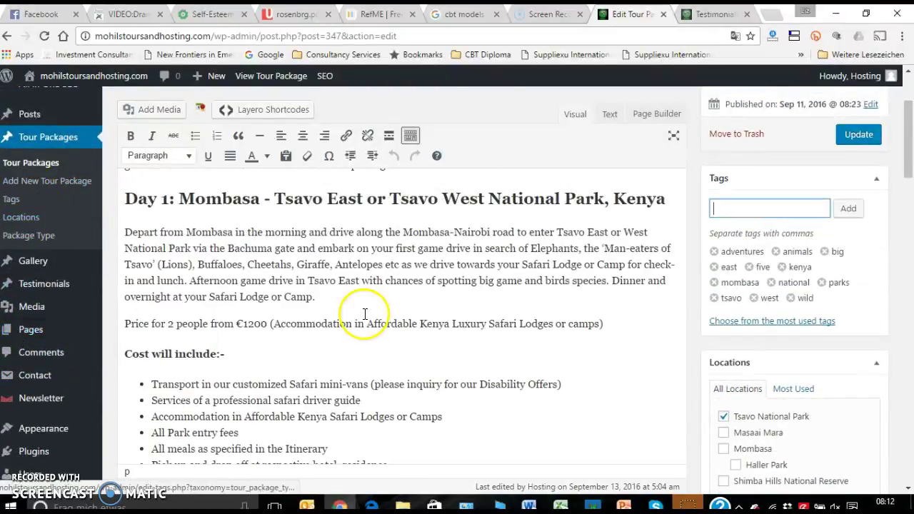
pyautogui.scroll(-2, 433, 312)
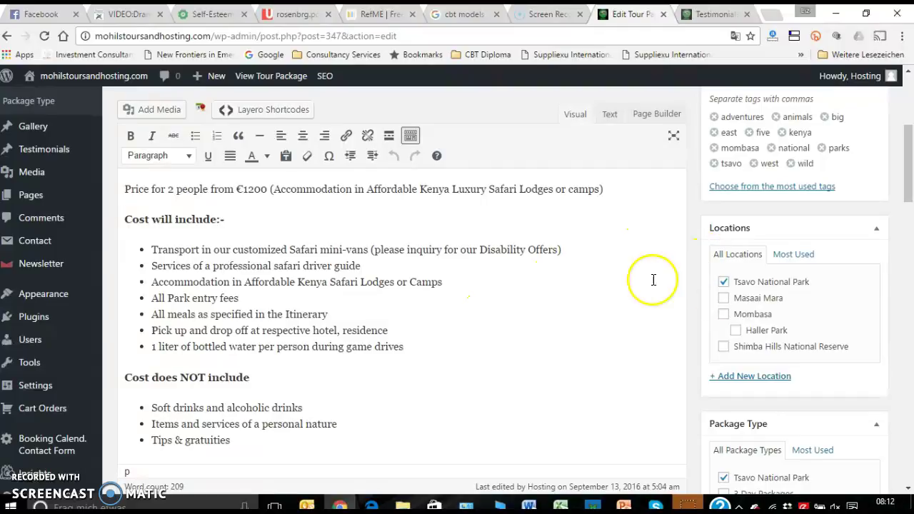
pyautogui.scroll(3, 528, 264)
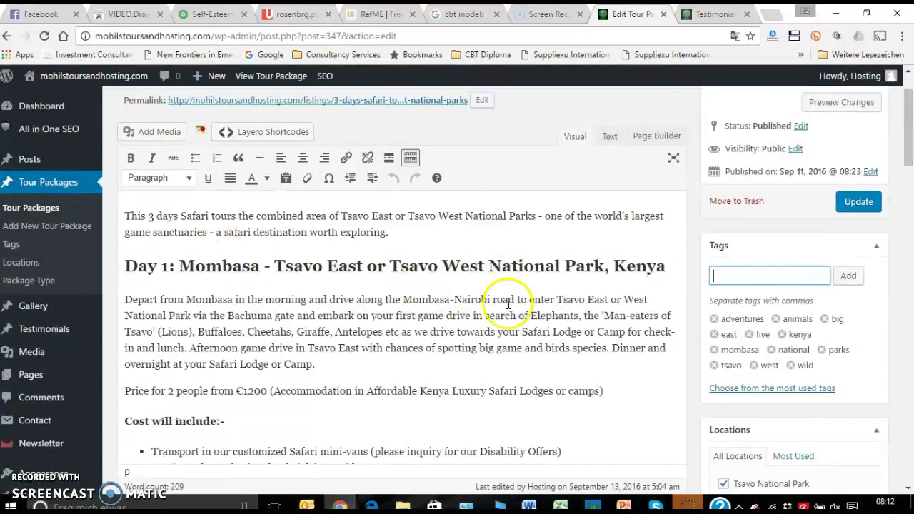
pyautogui.scroll(-4, 529, 286)
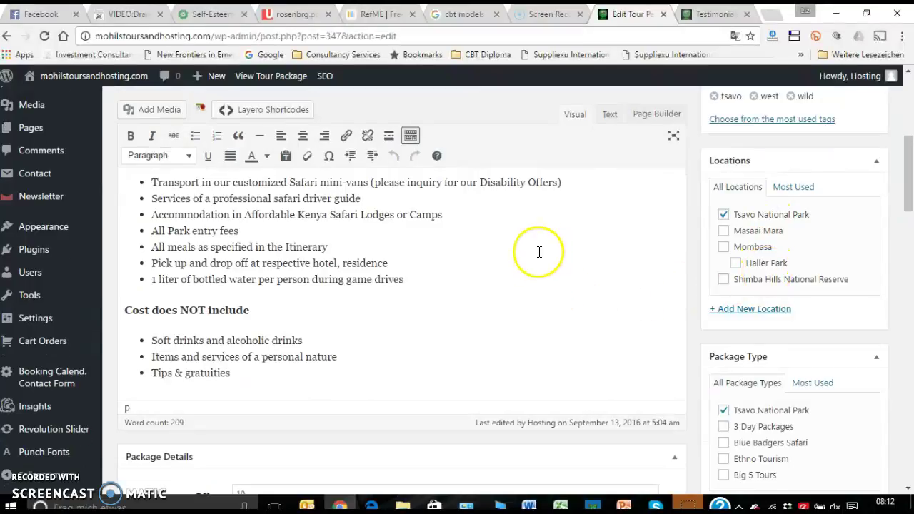
pyautogui.scroll(2, 537, 249)
pyautogui.scroll(2, 493, 272)
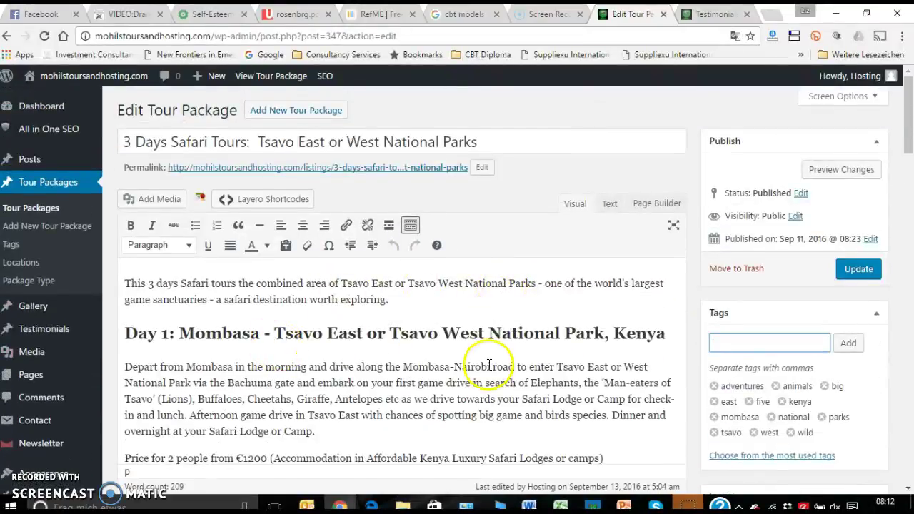
pyautogui.scroll(-2, 493, 351)
pyautogui.scroll(-3, 501, 352)
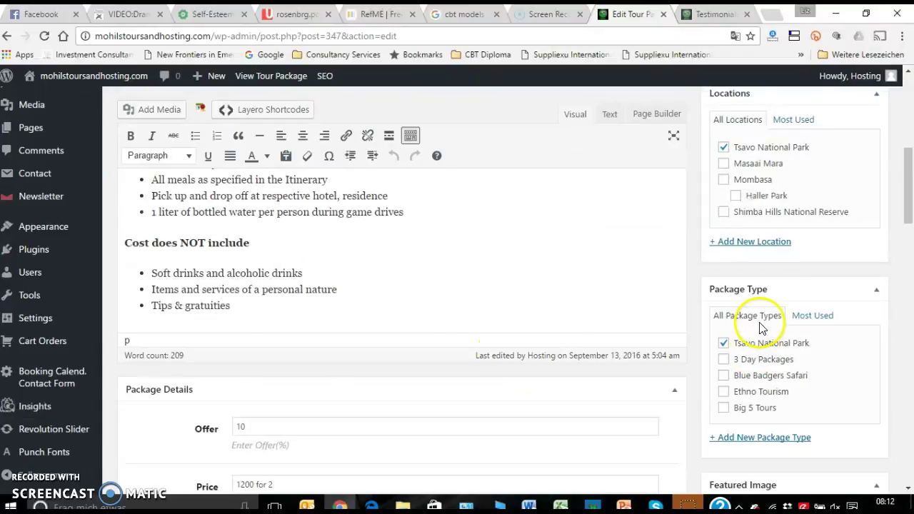
pyautogui.scroll(5, 285, 259)
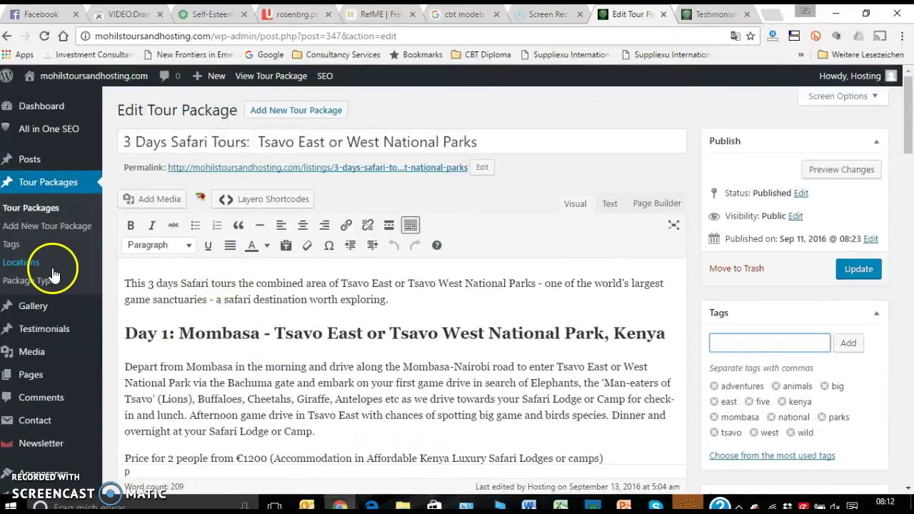
pyautogui.scroll(-4, 372, 371)
pyautogui.scroll(3, 214, 307)
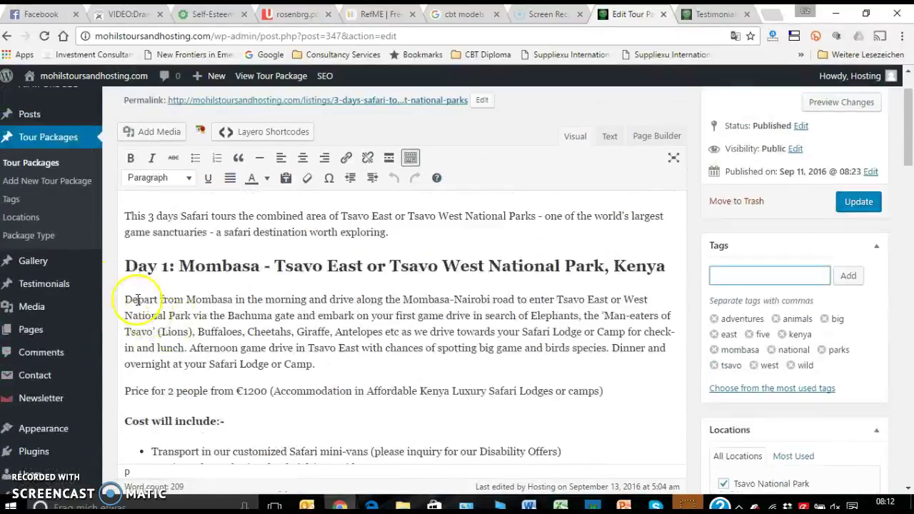
pyautogui.scroll(-3, 428, 321)
pyautogui.scroll(-3, 485, 330)
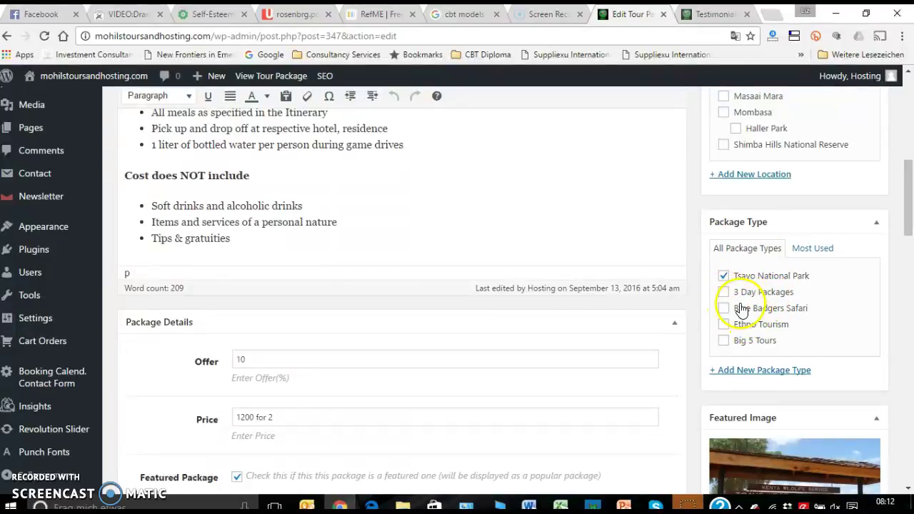
pyautogui.scroll(2, 477, 184)
pyautogui.scroll(3, 476, 190)
pyautogui.scroll(2, 476, 203)
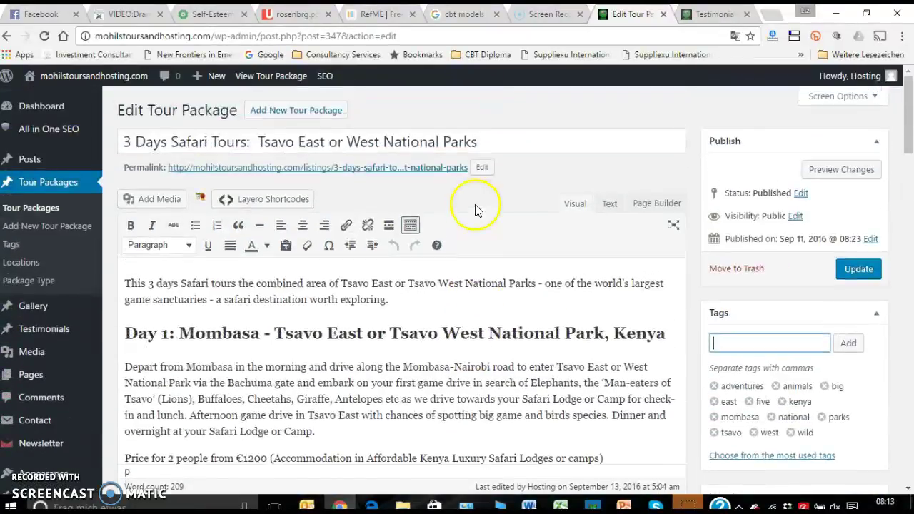
pyautogui.scroll(-3, 482, 322)
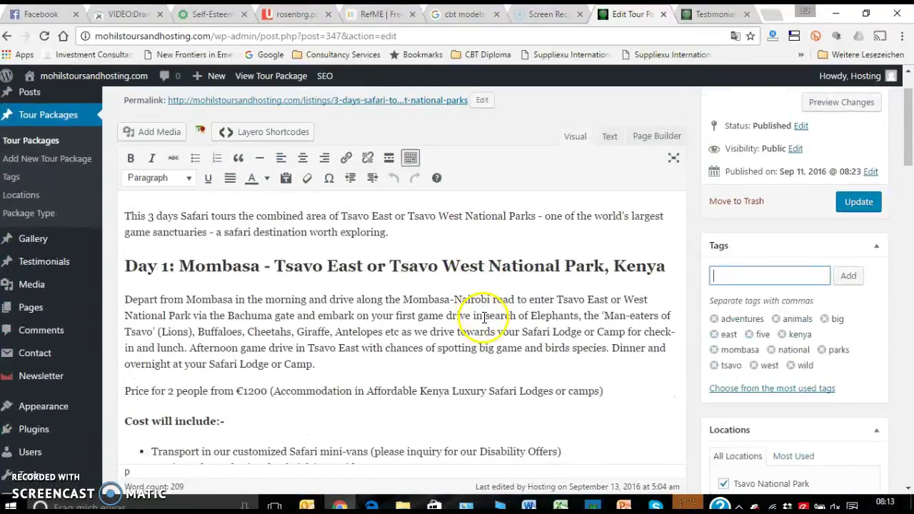
pyautogui.scroll(-2, 482, 307)
pyautogui.scroll(-5, 482, 305)
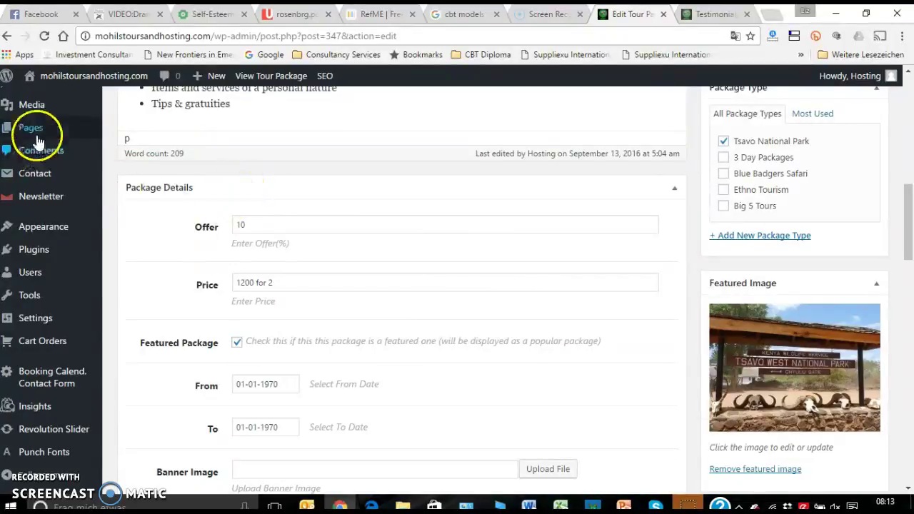
pyautogui.moveTo(49, 309)
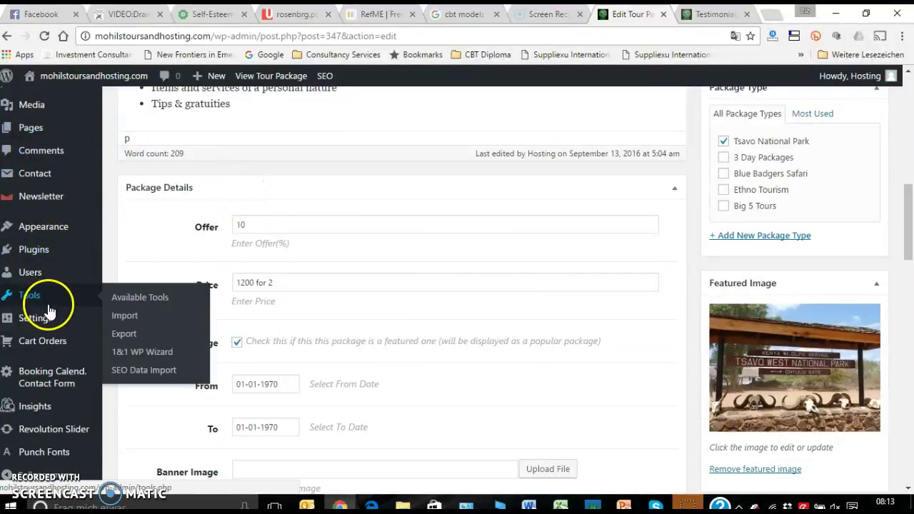
pyautogui.click(268, 227)
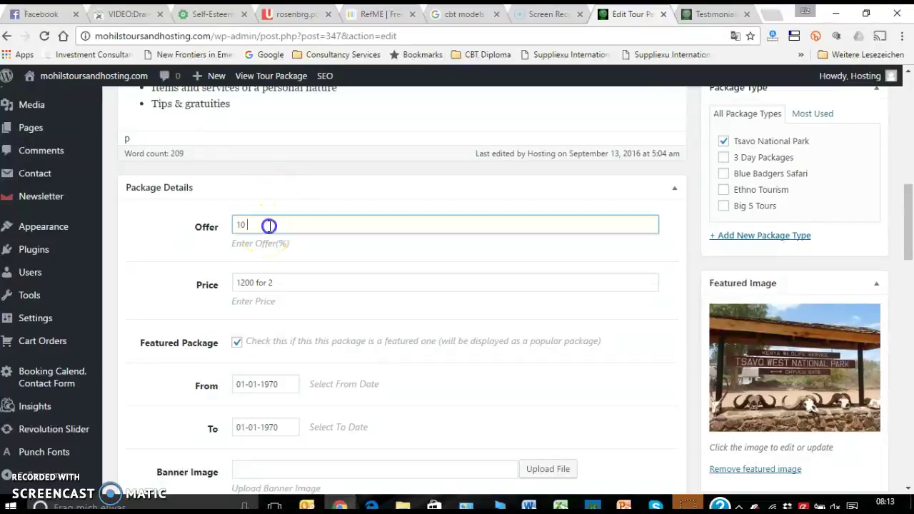
pyautogui.click(280, 285)
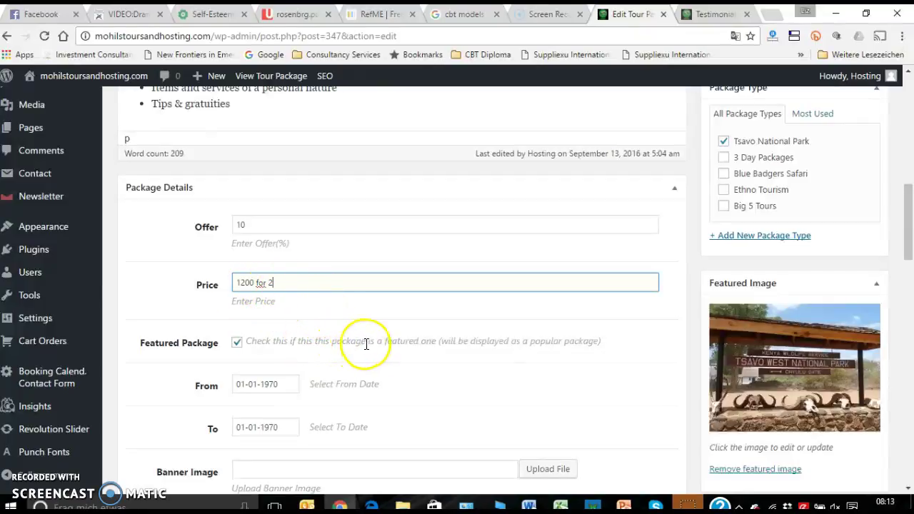
pyautogui.scroll(-1, 394, 334)
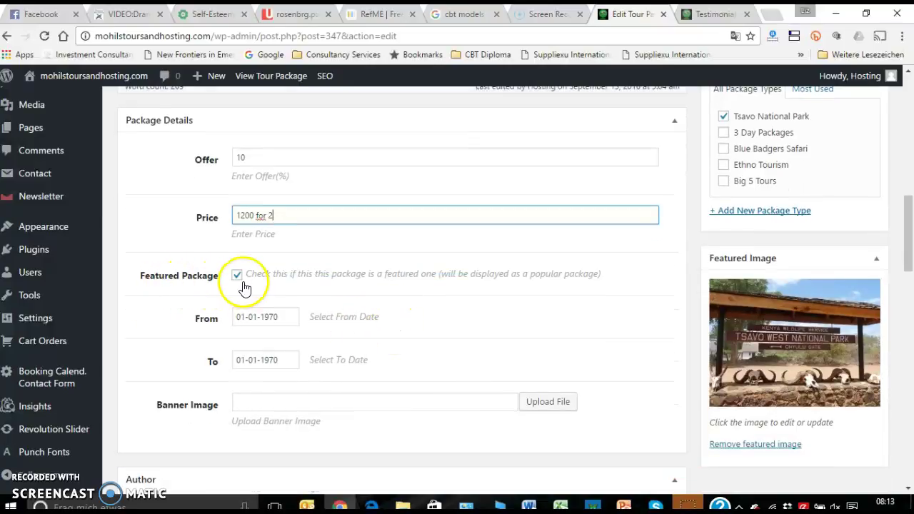
pyautogui.click(715, 14)
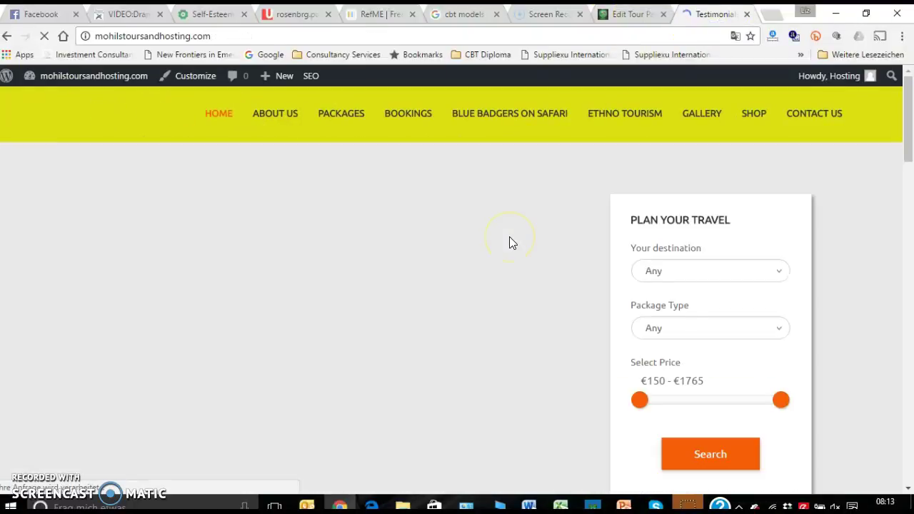
pyautogui.scroll(-7, 510, 244)
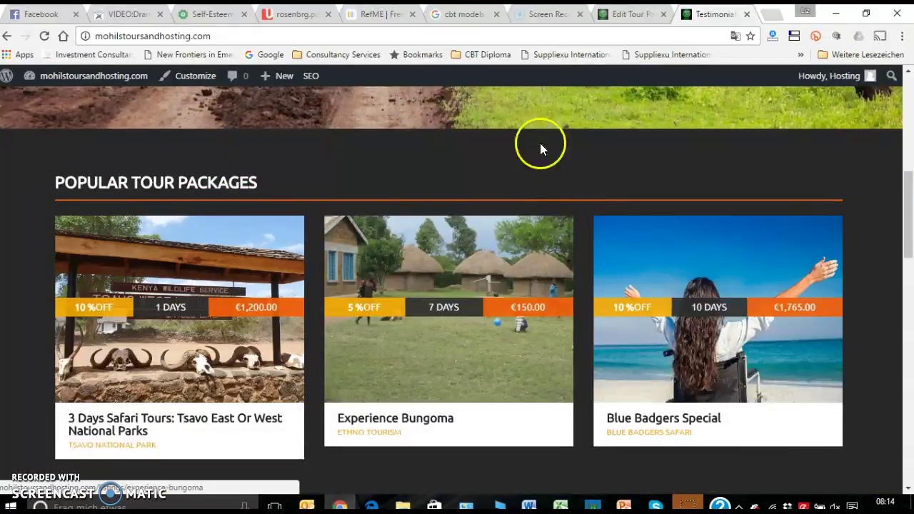
pyautogui.click(632, 13)
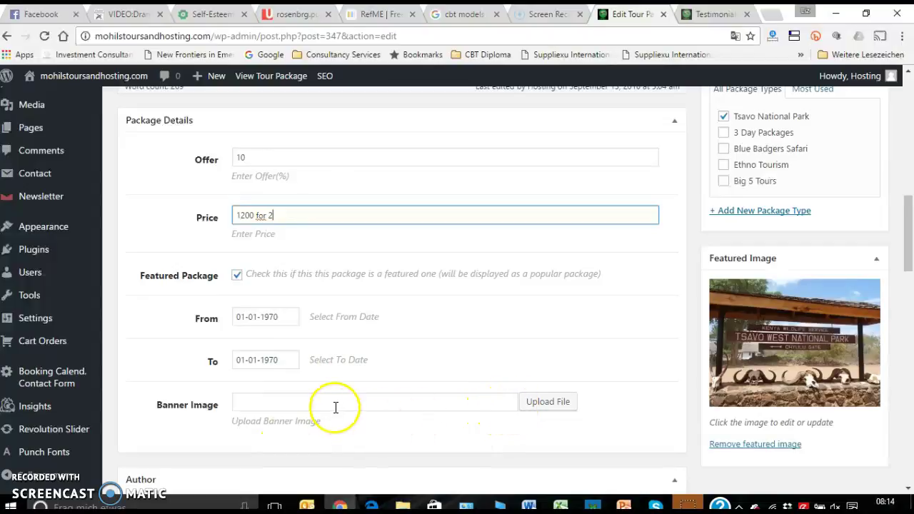
# Step: Copy the package's post title into the All in One SEO Pack Title field
pyautogui.scroll(-2, 338, 411)
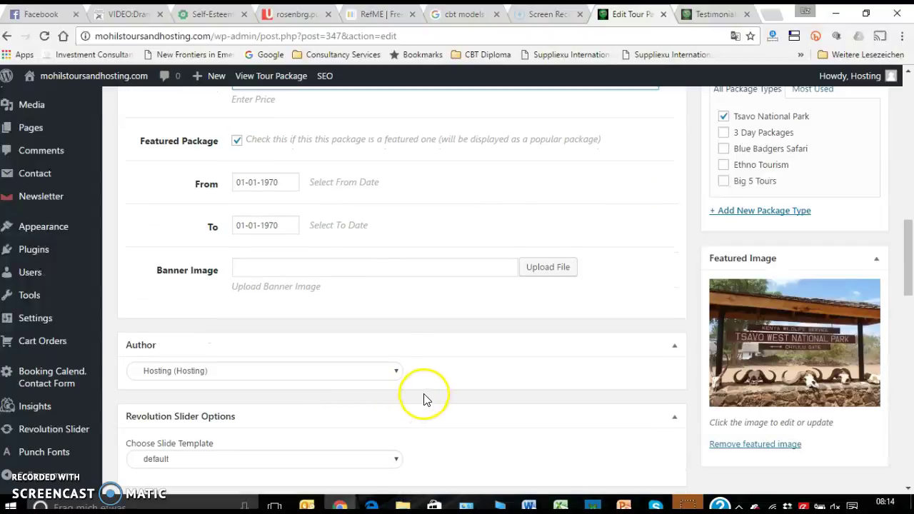
pyautogui.scroll(-3, 446, 396)
pyautogui.scroll(-3, 453, 397)
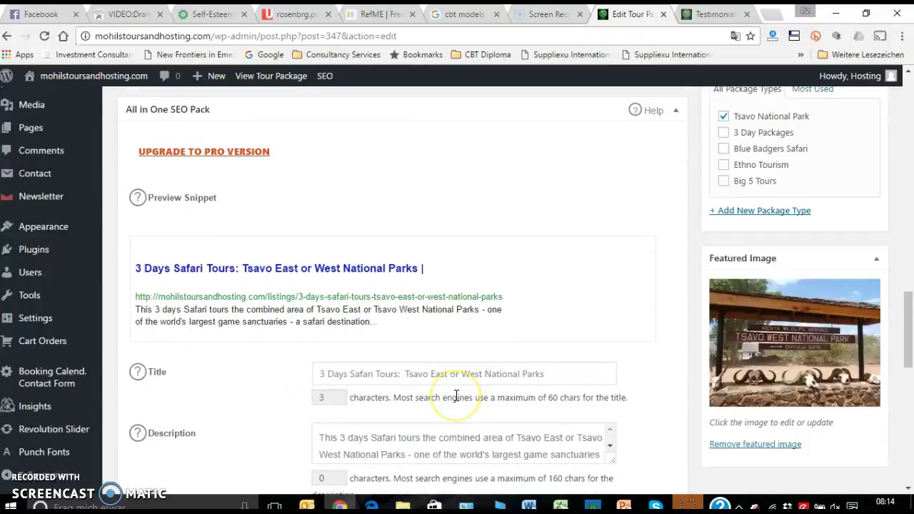
pyautogui.moveTo(28, 133)
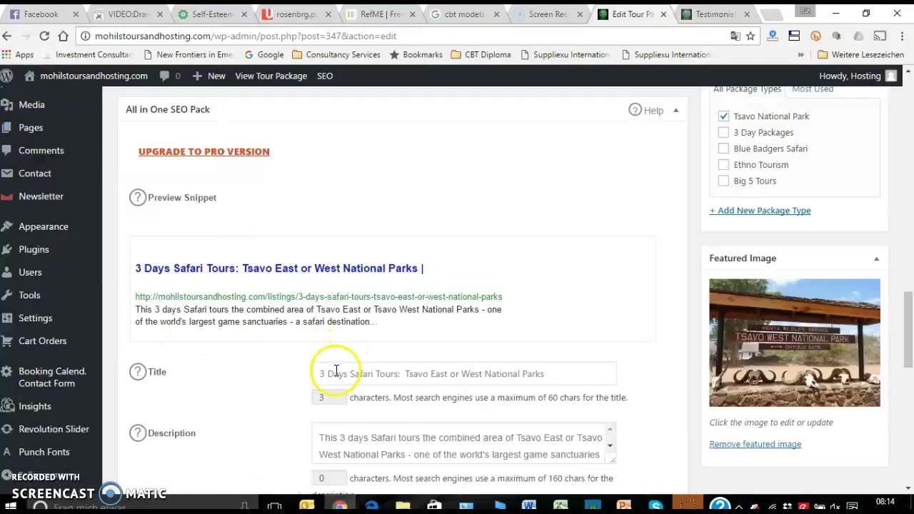
pyautogui.scroll(-1, 350, 368)
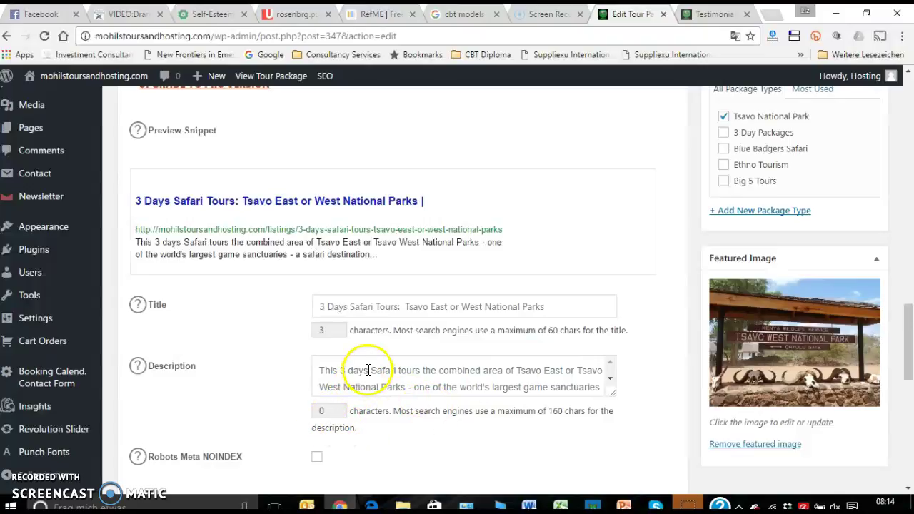
pyautogui.scroll(15, 347, 357)
pyautogui.scroll(10, 330, 342)
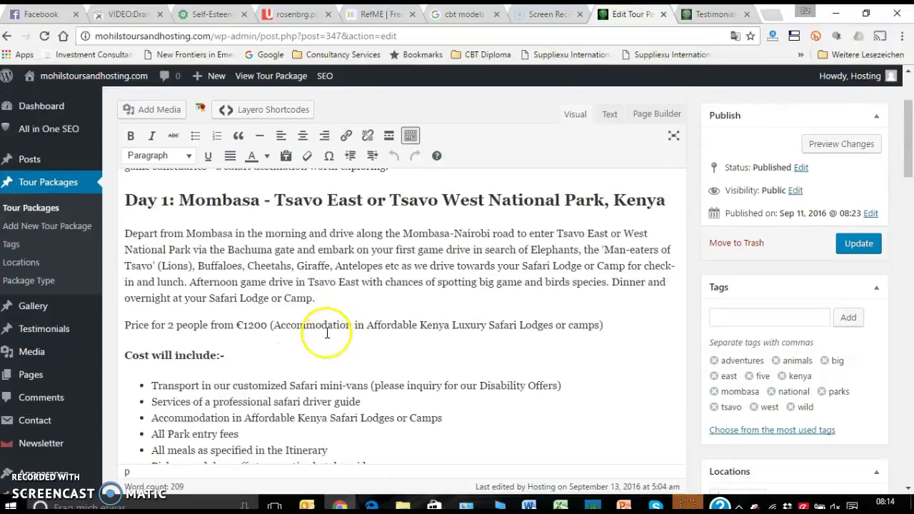
pyautogui.click(496, 135)
pyautogui.moveTo(496, 135); pyautogui.dragTo(116, 128)
pyautogui.rightClick(205, 138)
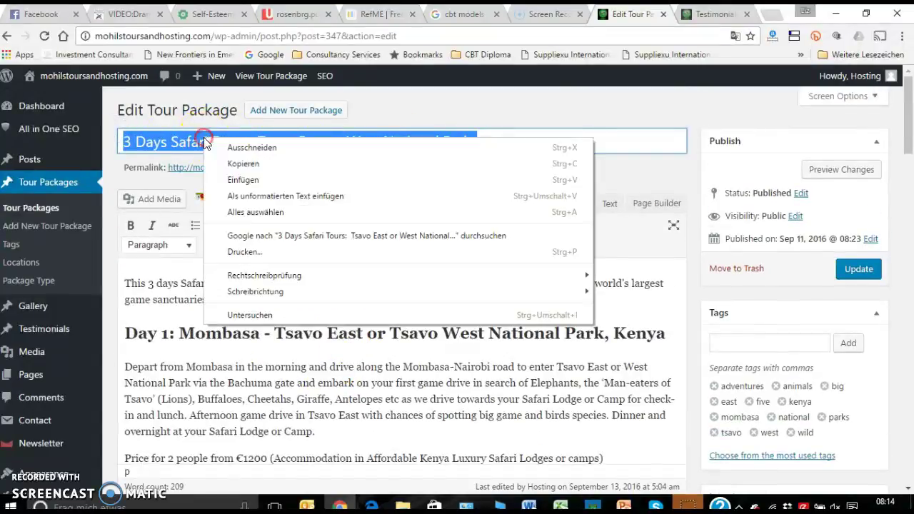
pyautogui.click(226, 162)
pyautogui.scroll(-1, 362, 384)
pyautogui.scroll(-10, 362, 384)
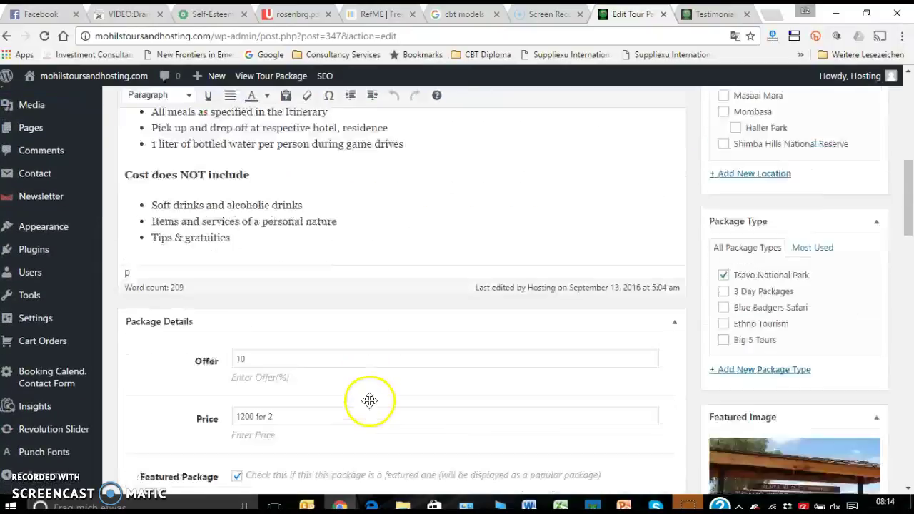
pyautogui.scroll(-5, 370, 413)
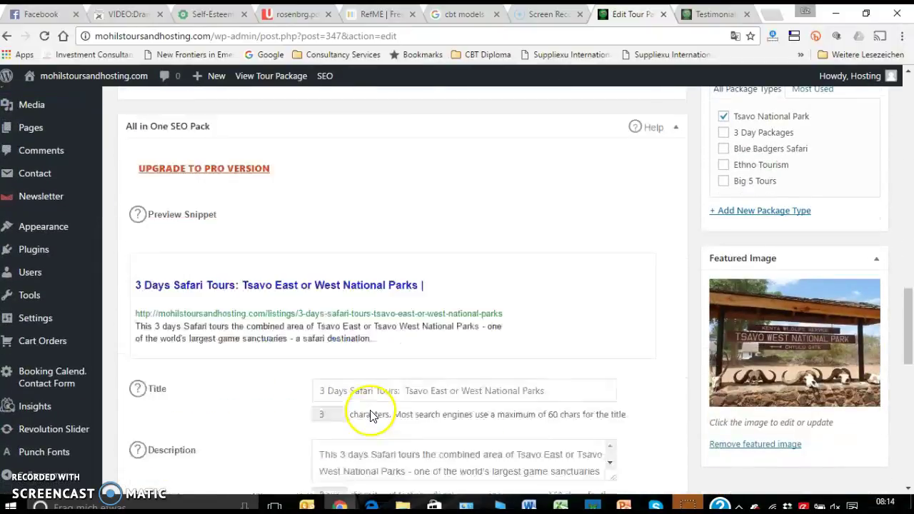
pyautogui.click(333, 238)
pyautogui.rightClick(333, 238)
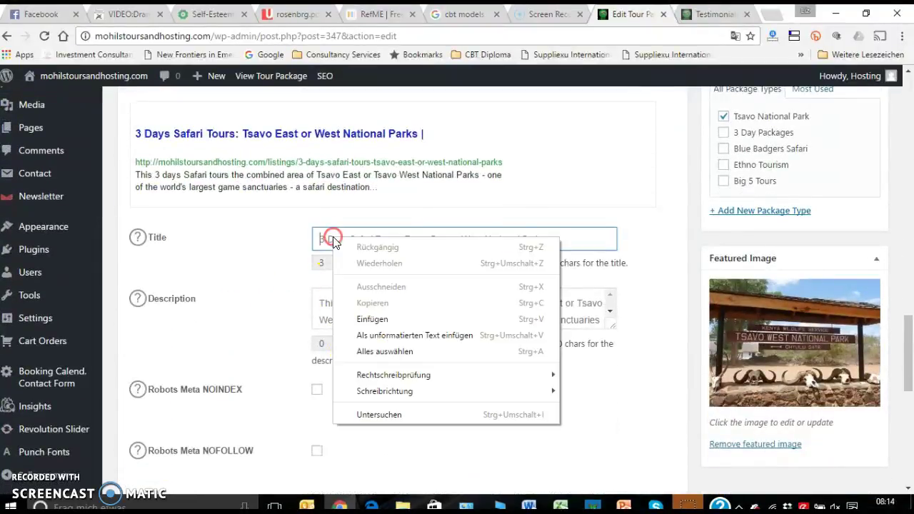
pyautogui.click(364, 318)
# Step: Paste the intro paragraph as SEO Description, trimmed to 160 characters ending 'a safari destination worth'
pyautogui.click(400, 319)
pyautogui.scroll(20, 363, 317)
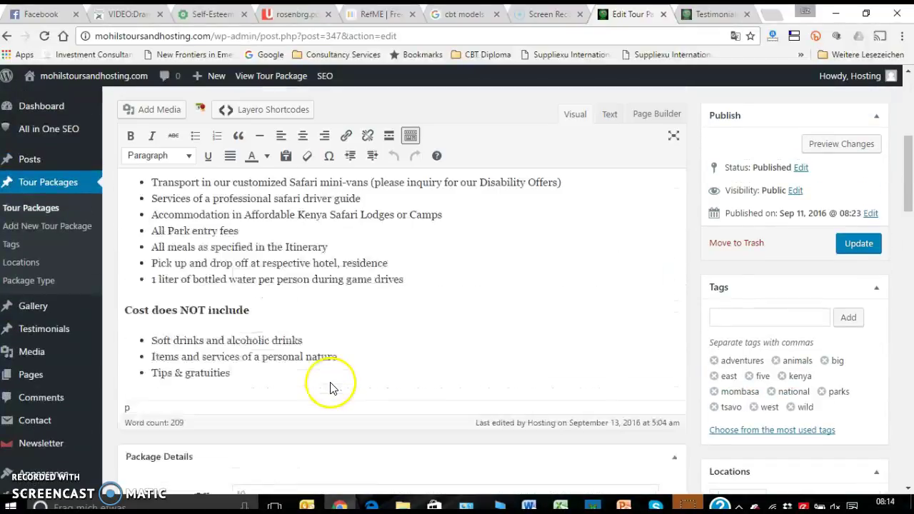
pyautogui.scroll(3, 297, 375)
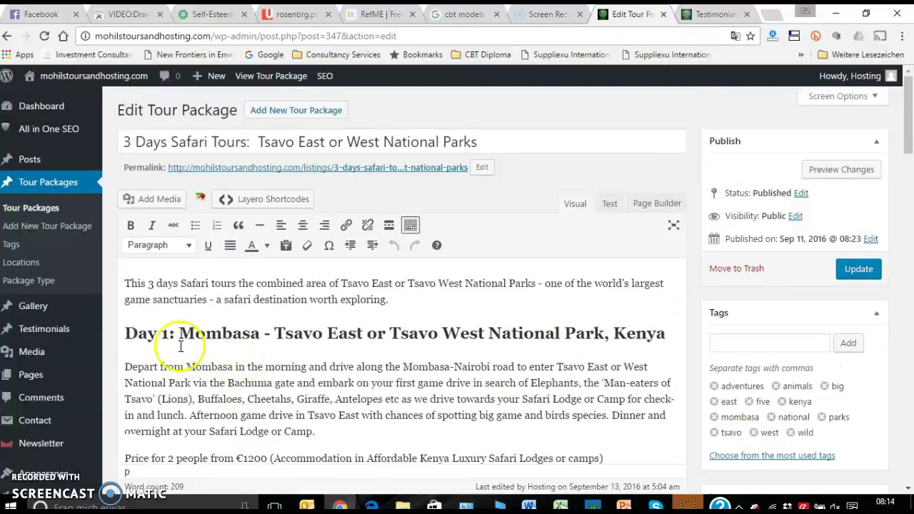
pyautogui.moveTo(127, 282); pyautogui.dragTo(305, 292)
pyautogui.rightClick(305, 290)
pyautogui.click(345, 317)
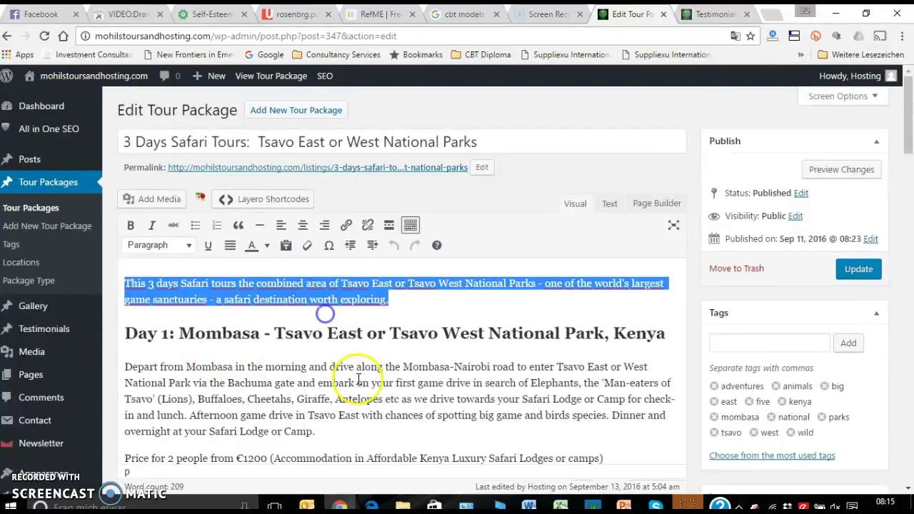
pyautogui.scroll(-10, 378, 438)
pyautogui.scroll(-12, 383, 453)
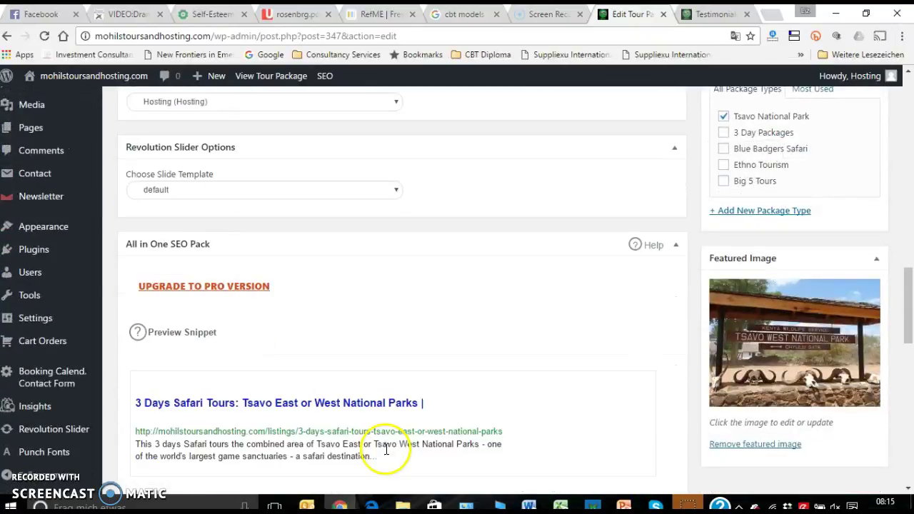
pyautogui.click(321, 300)
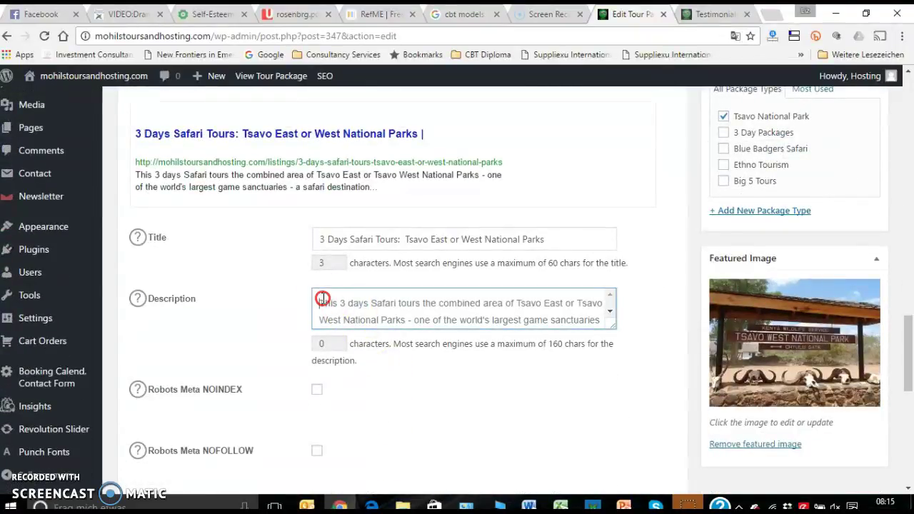
pyautogui.rightClick(320, 301)
pyautogui.click(358, 380)
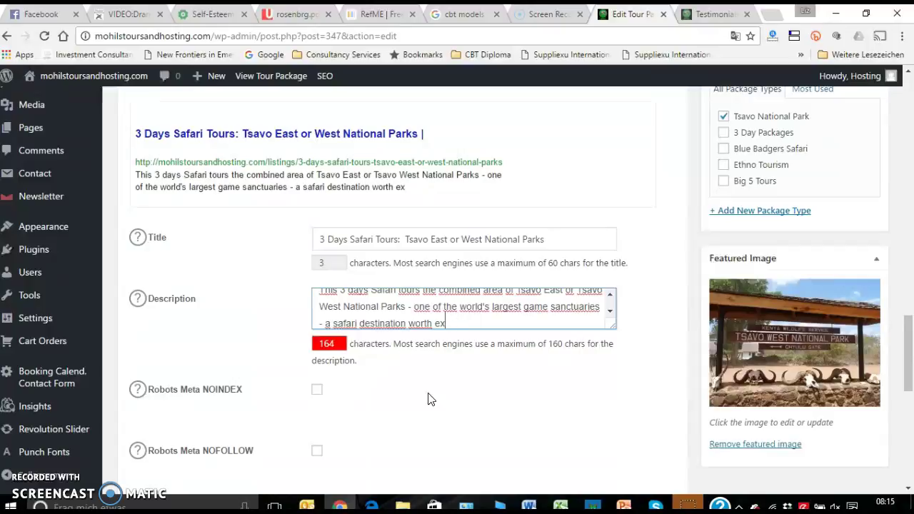
pyautogui.press('BackSpace')
pyautogui.press('BackSpace')
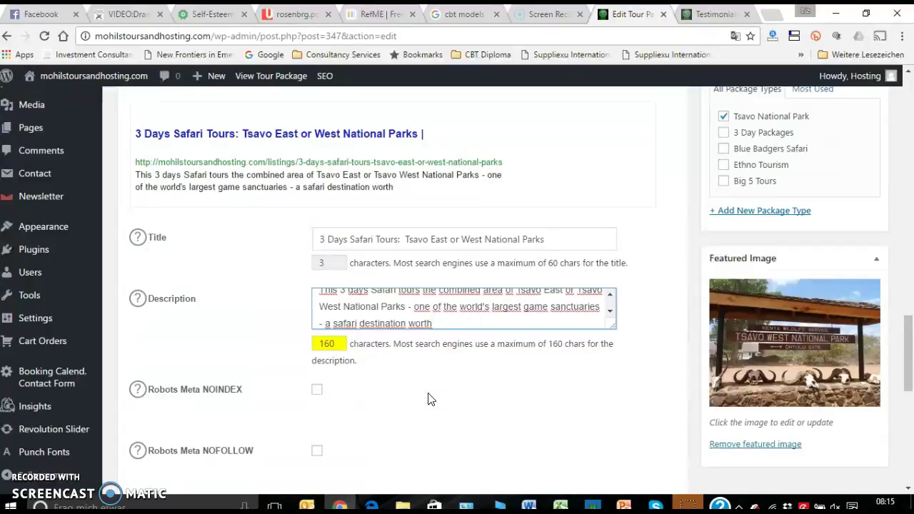
pyautogui.click(333, 344)
pyautogui.scroll(-4, 464, 411)
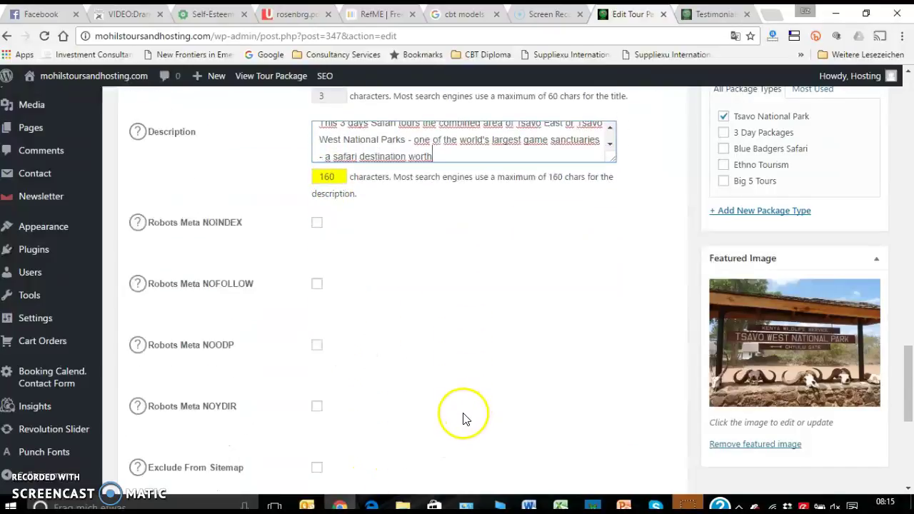
pyautogui.scroll(-3, 465, 418)
pyautogui.scroll(4, 457, 421)
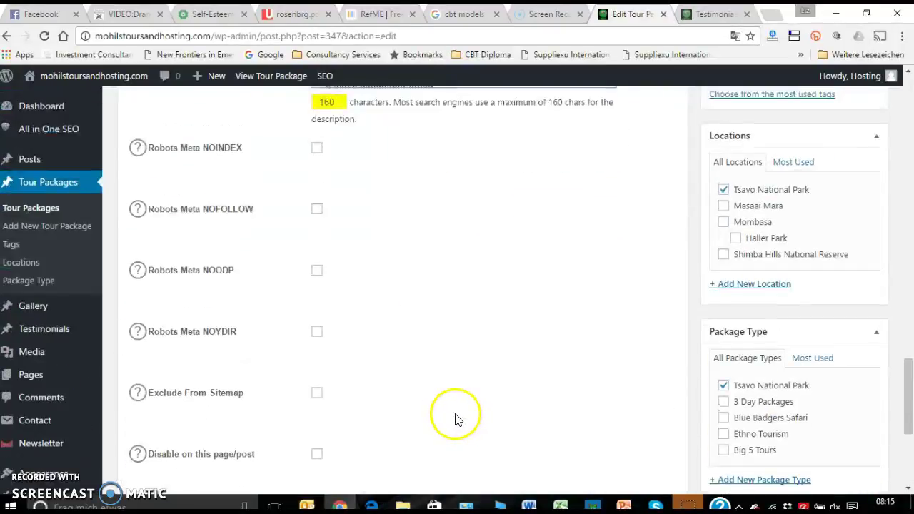
pyautogui.scroll(5, 457, 418)
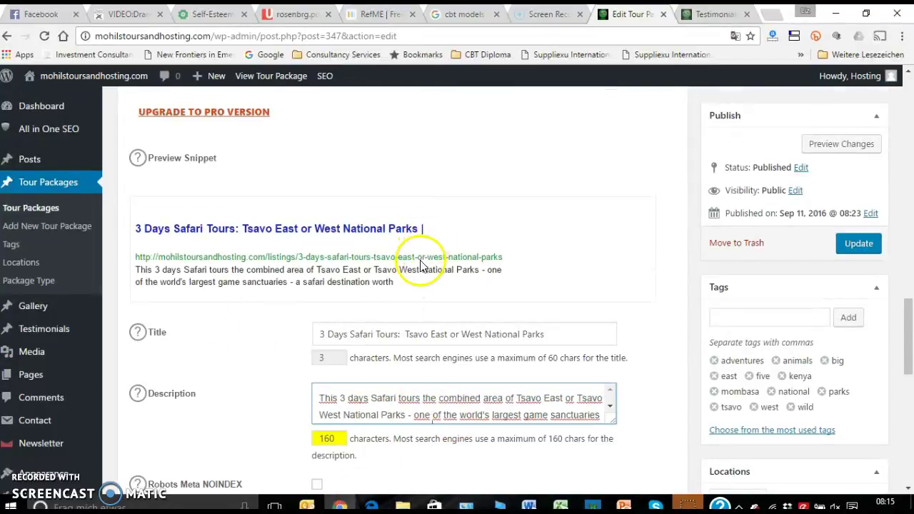
# Step: Add a package day row, then delete it so no extra day remains
pyautogui.scroll(-1, 422, 266)
pyautogui.scroll(-8, 422, 266)
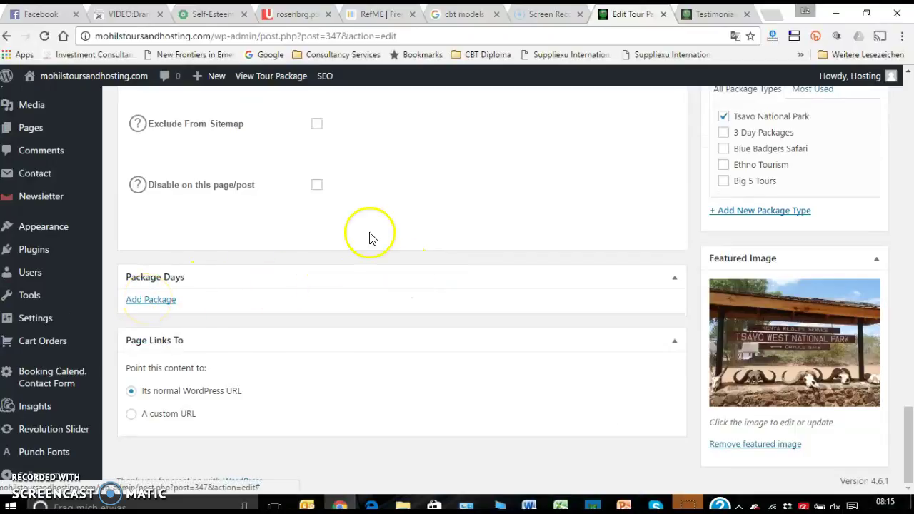
pyautogui.scroll(10, 372, 229)
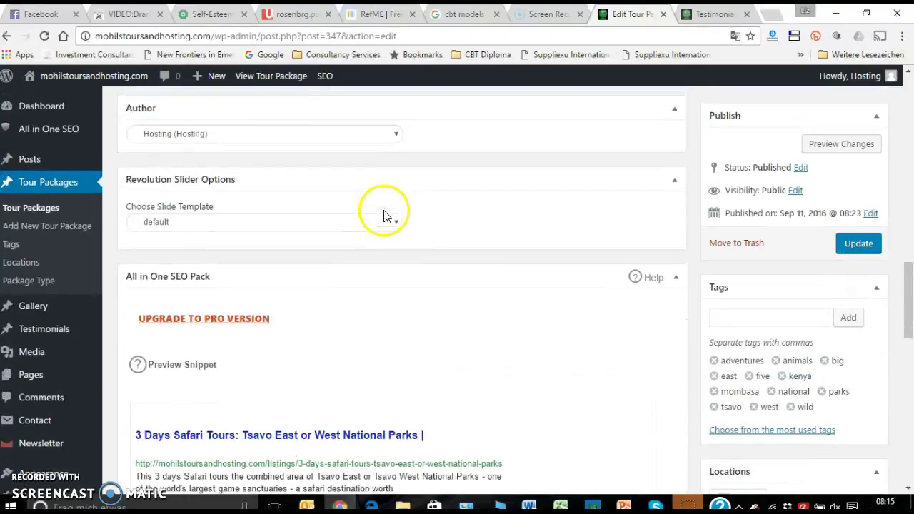
pyautogui.scroll(10, 384, 209)
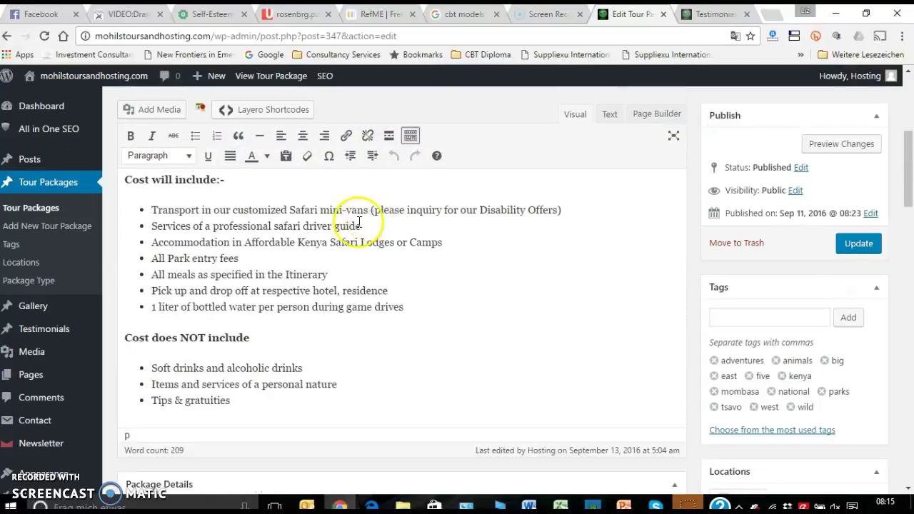
pyautogui.scroll(5, 321, 258)
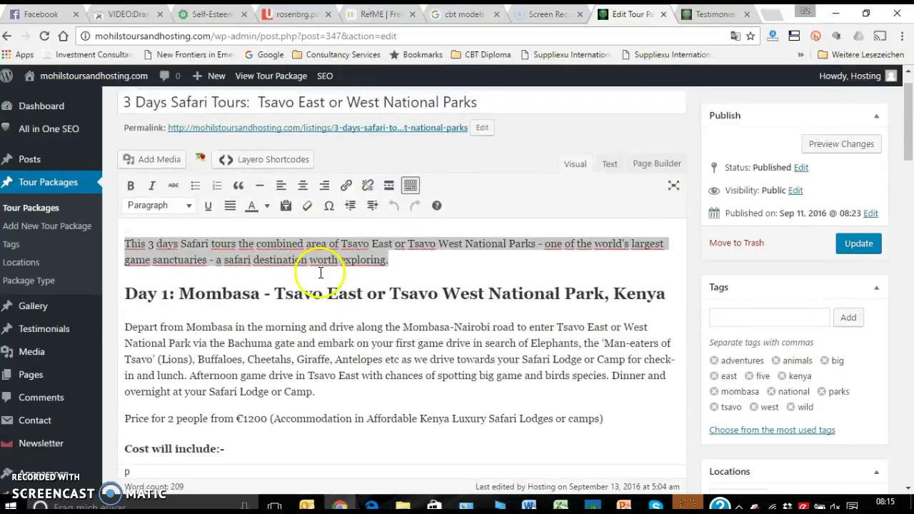
pyautogui.click(425, 267)
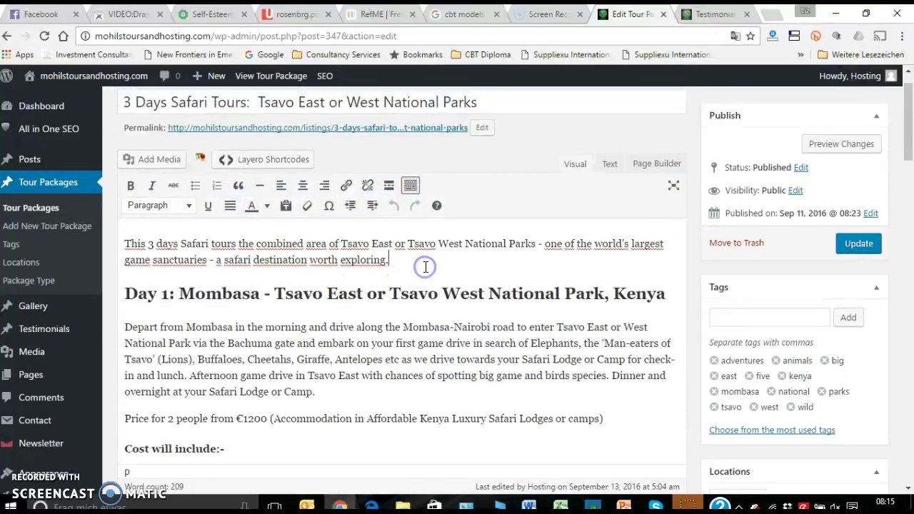
pyautogui.scroll(-15, 429, 328)
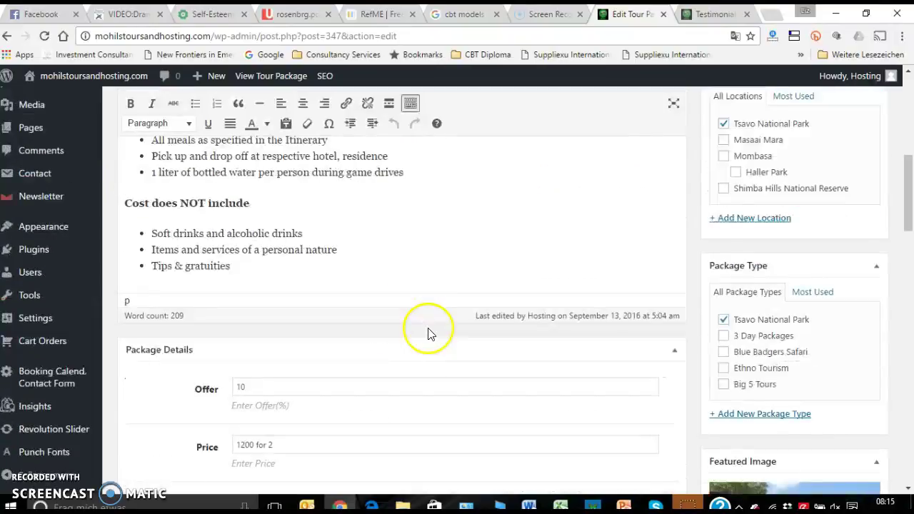
pyautogui.scroll(-10, 429, 332)
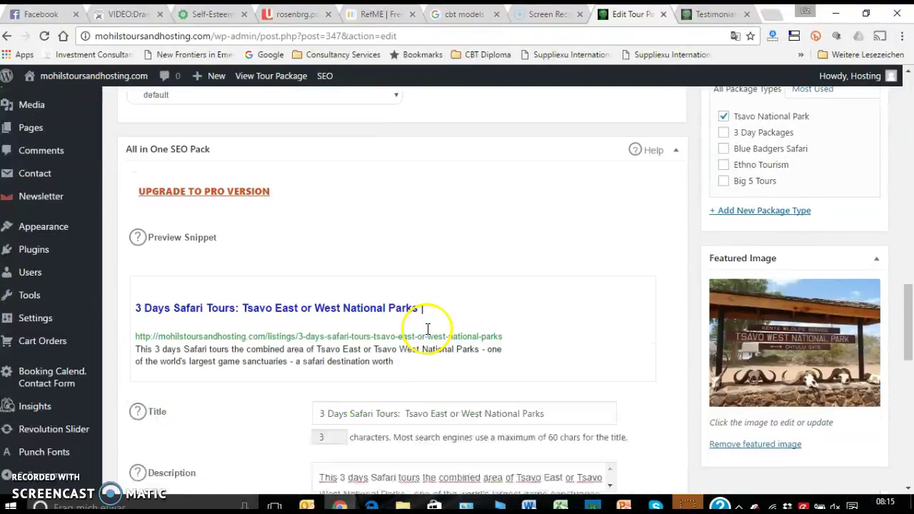
pyautogui.scroll(-3, 400, 347)
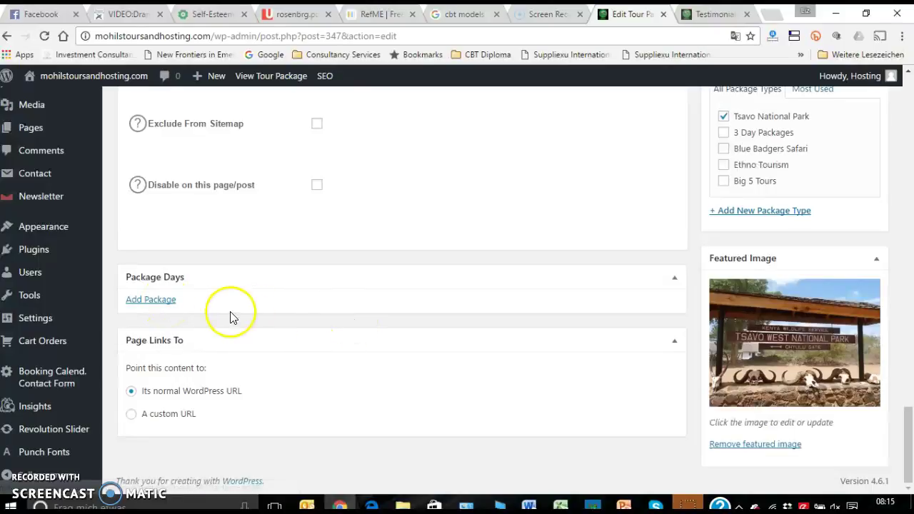
pyautogui.click(171, 302)
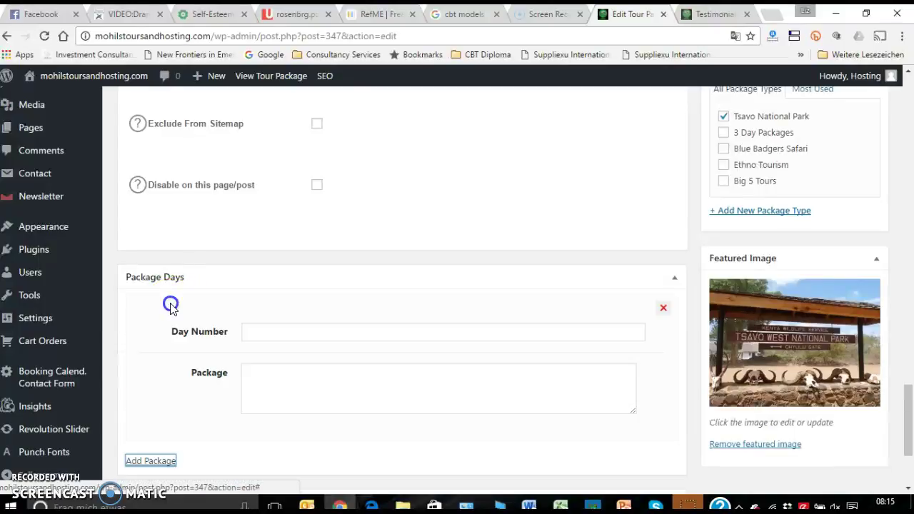
pyautogui.click(265, 333)
pyautogui.click(278, 391)
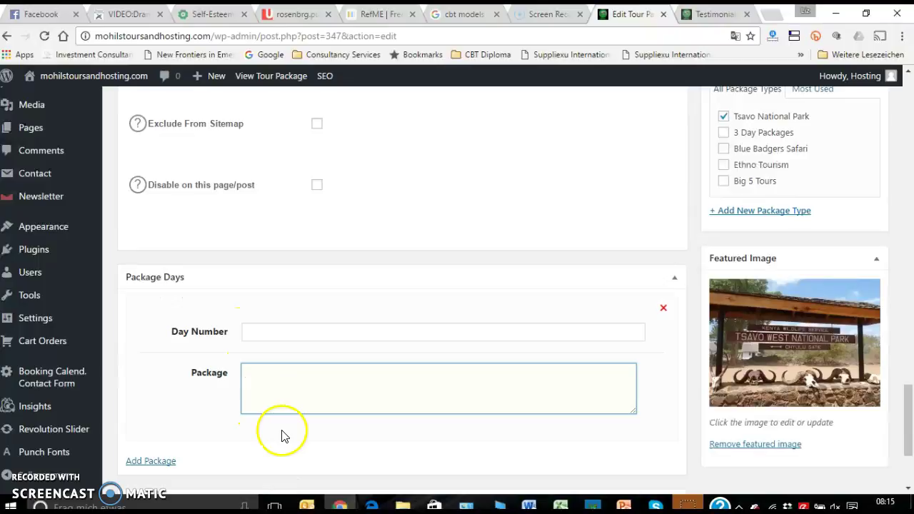
pyautogui.click(664, 309)
# Step: Update the 3 Days Safari Tours package to save the new SEO details
pyautogui.scroll(4, 541, 379)
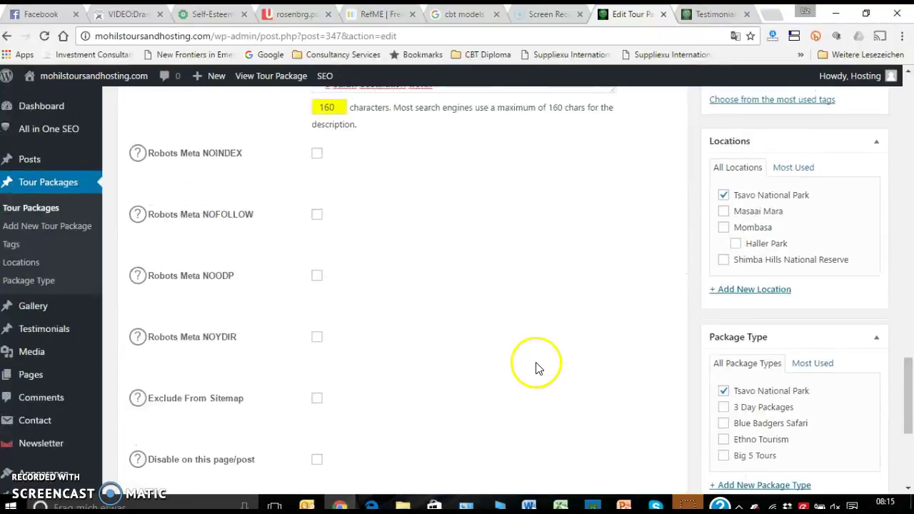
pyautogui.scroll(8, 539, 366)
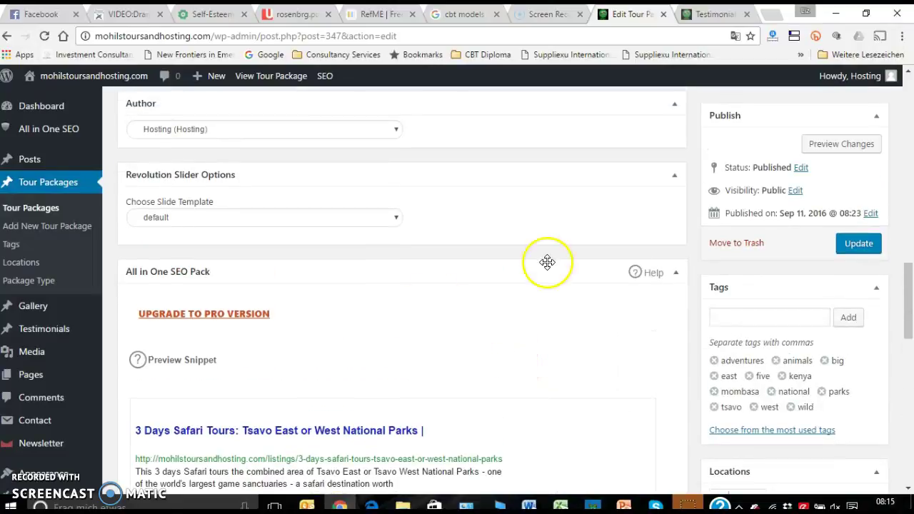
pyautogui.click(859, 246)
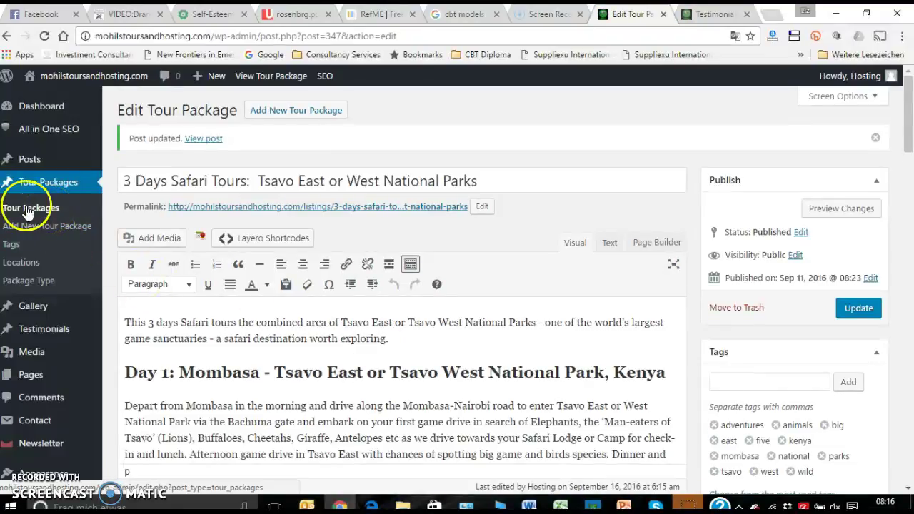
# Step: Return to the Tour Packages list showing the 3 Days Safari package's SEO title and description
pyautogui.click(54, 209)
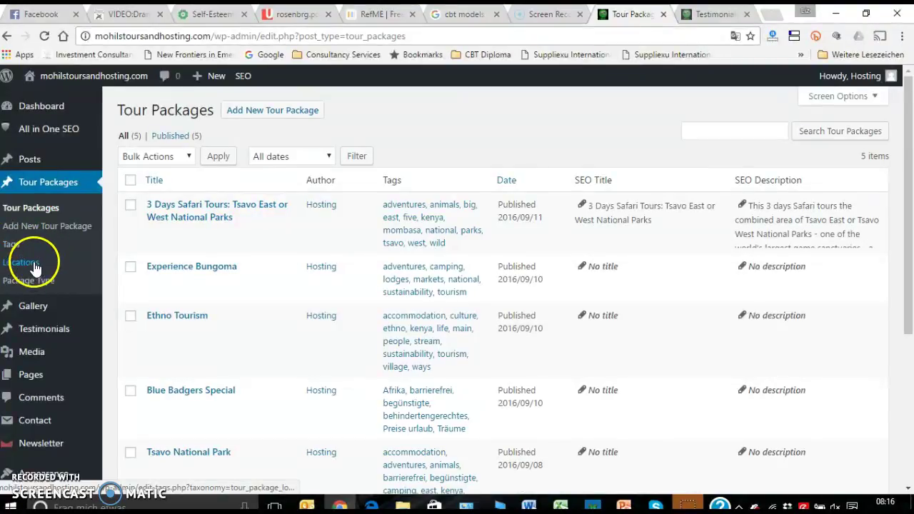
pyautogui.click(44, 234)
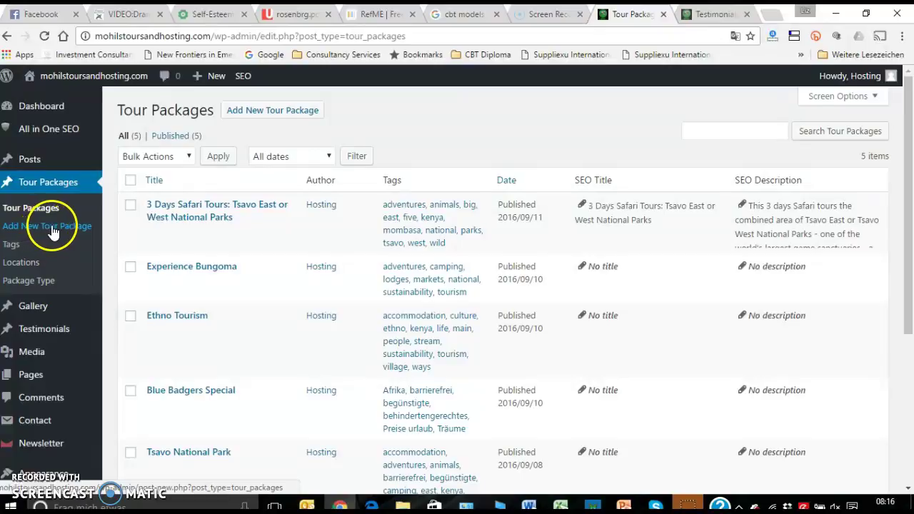
# Step: Open the Locations page and look over the existing locations
pyautogui.click(22, 263)
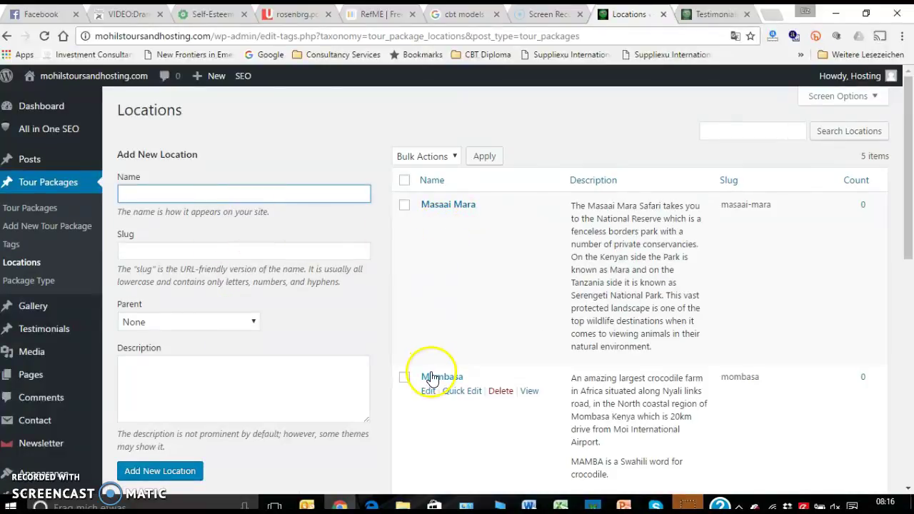
pyautogui.scroll(-8, 563, 335)
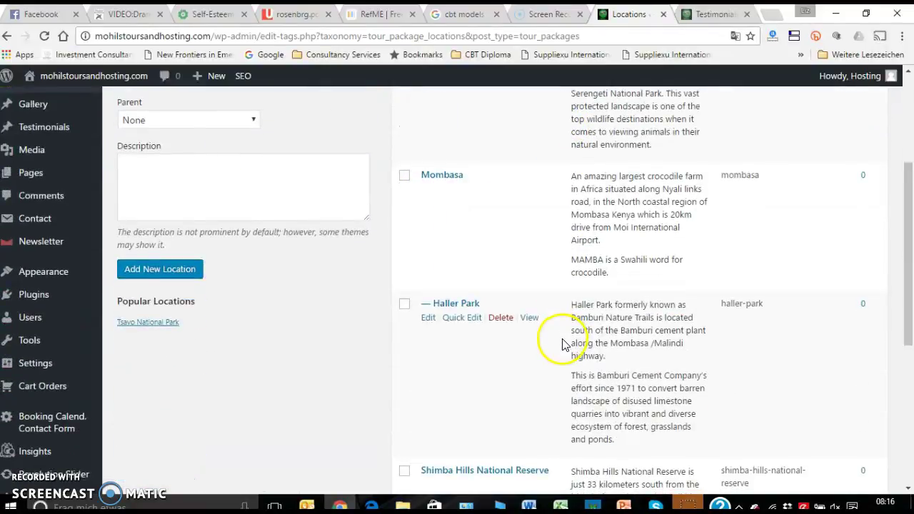
pyautogui.scroll(-1, 561, 349)
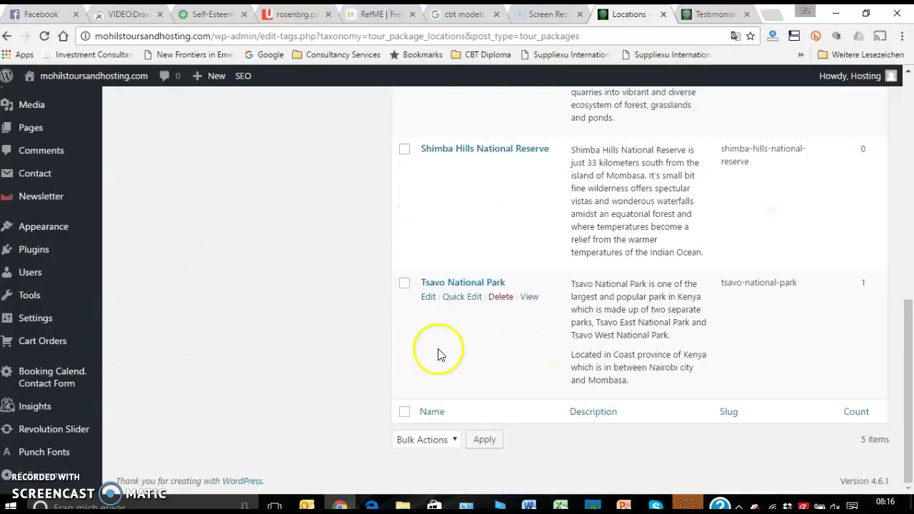
pyautogui.scroll(8, 457, 363)
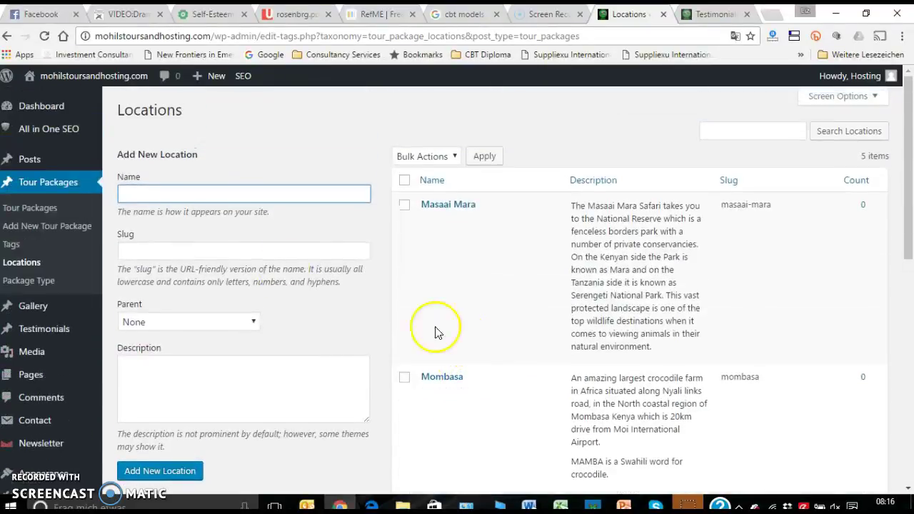
# Step: Draft a Kisumu location name and slug, leaving Parent as None
pyautogui.click(138, 197)
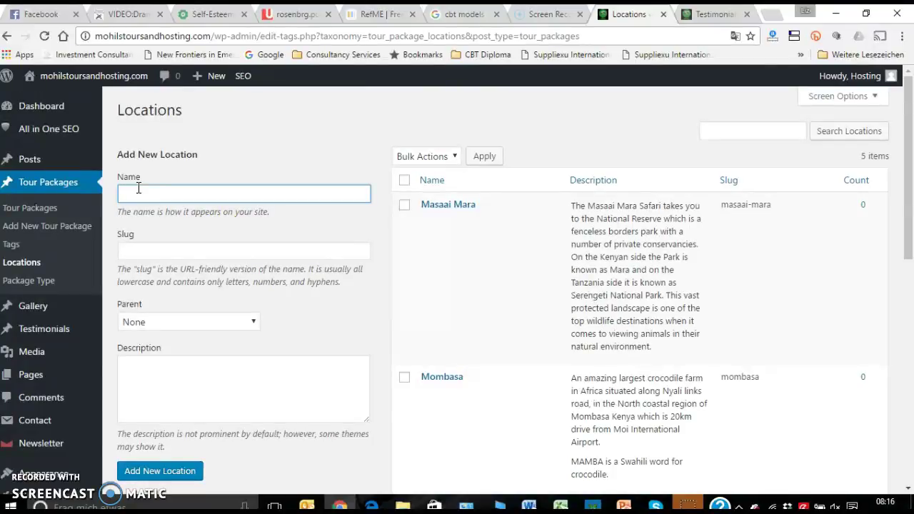
pyautogui.press('Tab')
pyautogui.write('Kisumu')
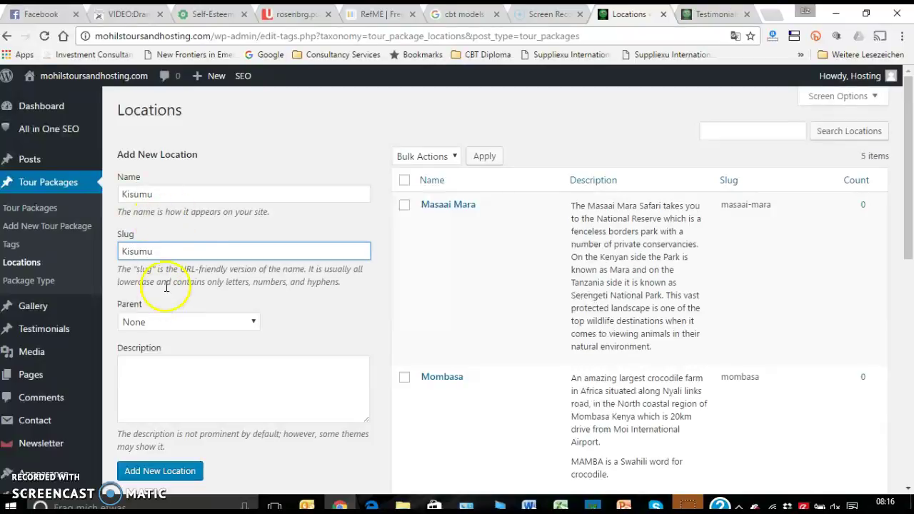
pyautogui.click(251, 324)
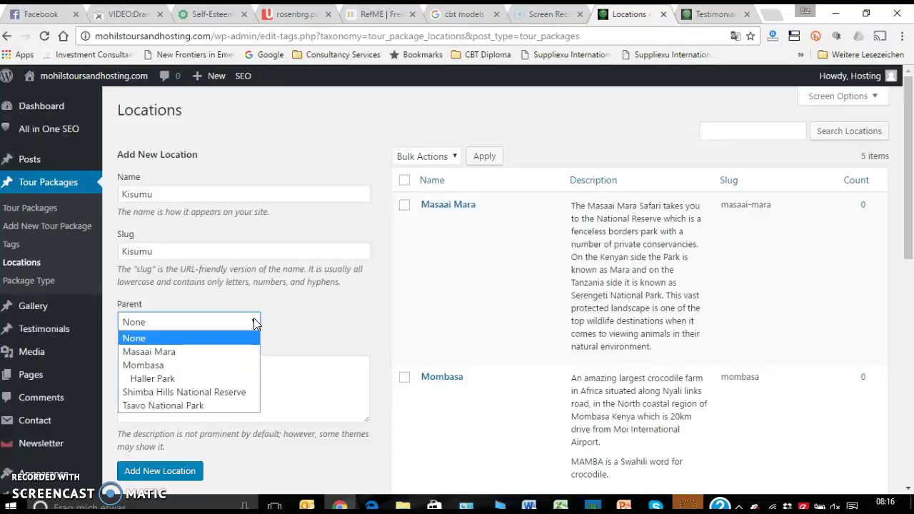
pyautogui.click(271, 330)
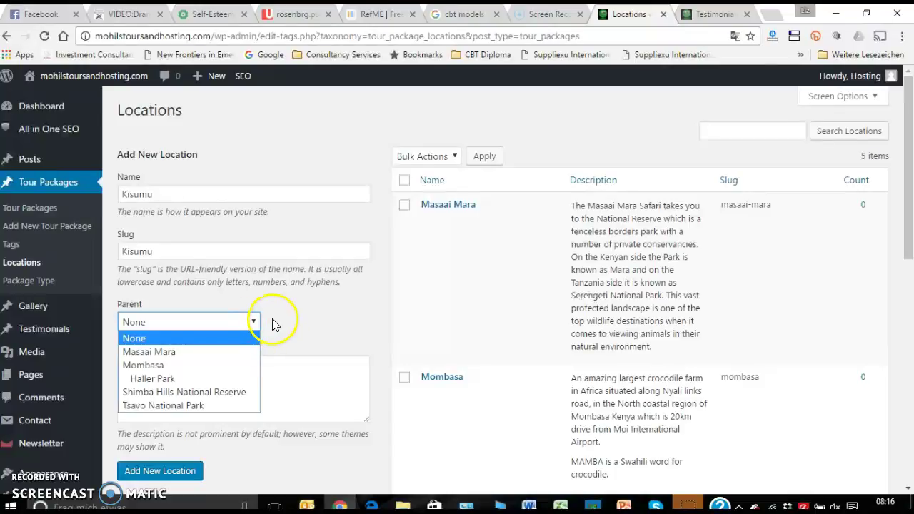
pyautogui.click(274, 370)
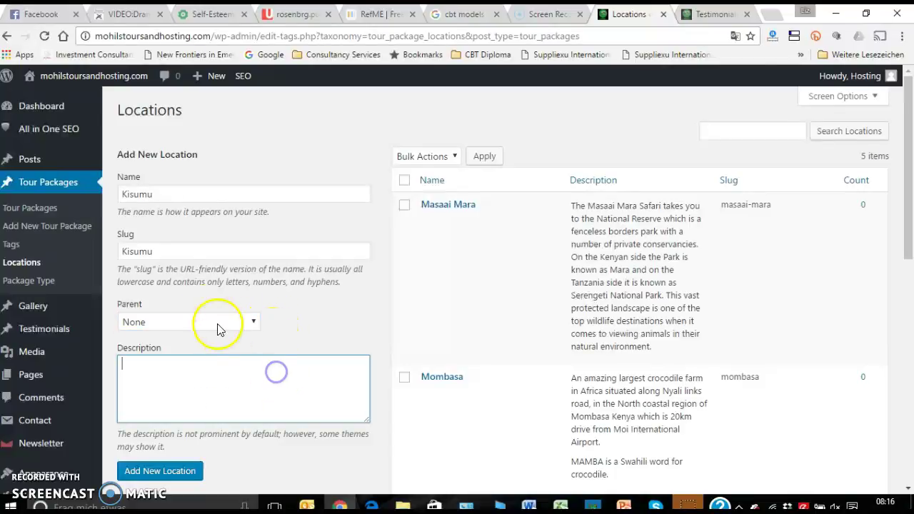
pyautogui.click(250, 325)
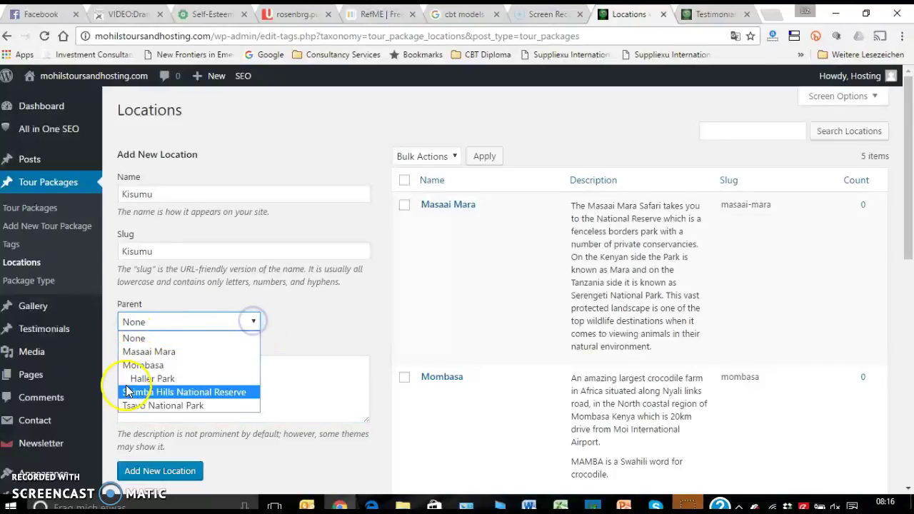
pyautogui.click(307, 370)
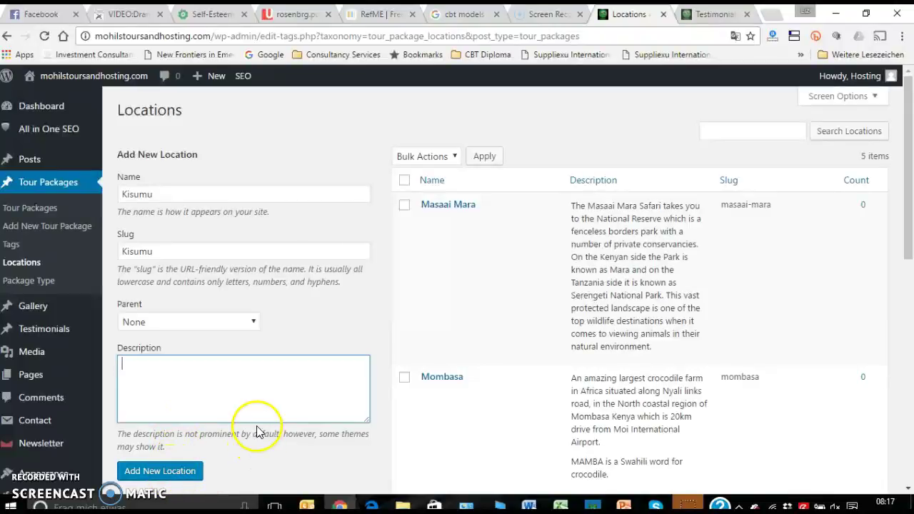
# Step: Move on to the Package Type page listing the five package types
pyautogui.scroll(-2, 290, 390)
pyautogui.scroll(-5, 290, 390)
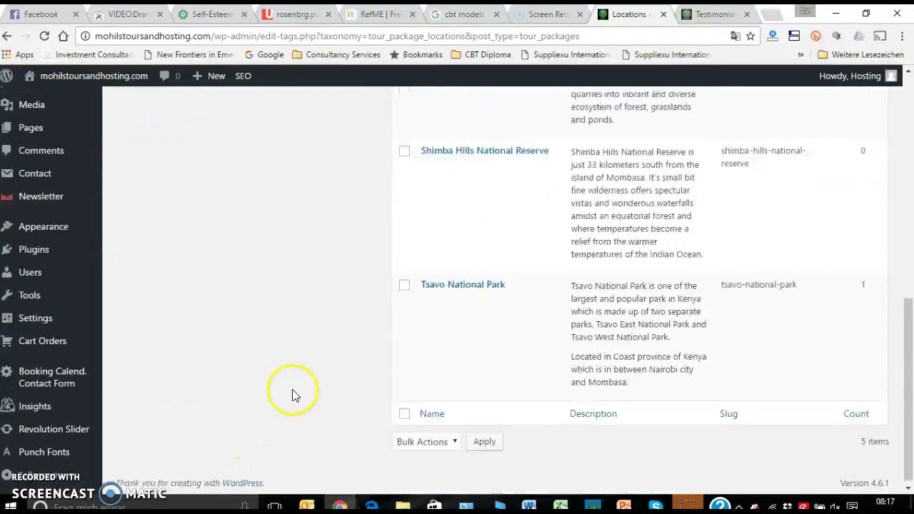
pyautogui.scroll(6, 294, 386)
pyautogui.scroll(1, 300, 366)
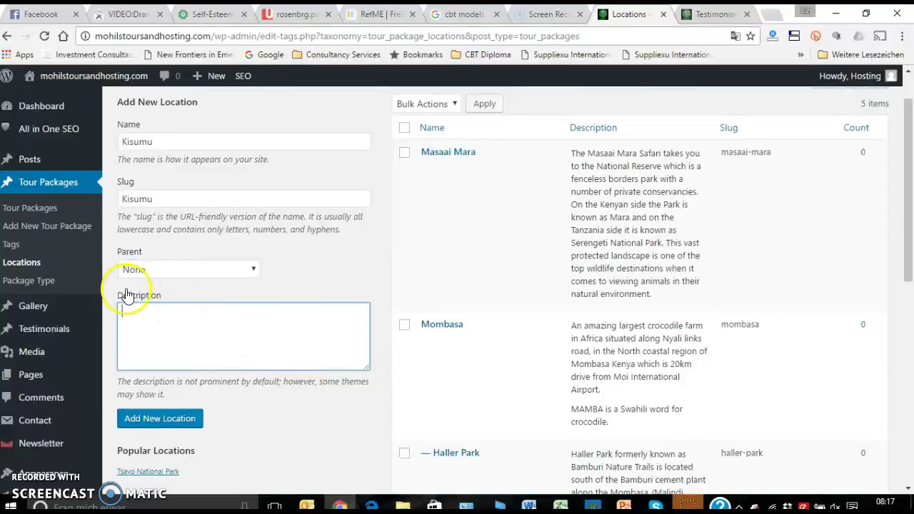
pyautogui.click(58, 286)
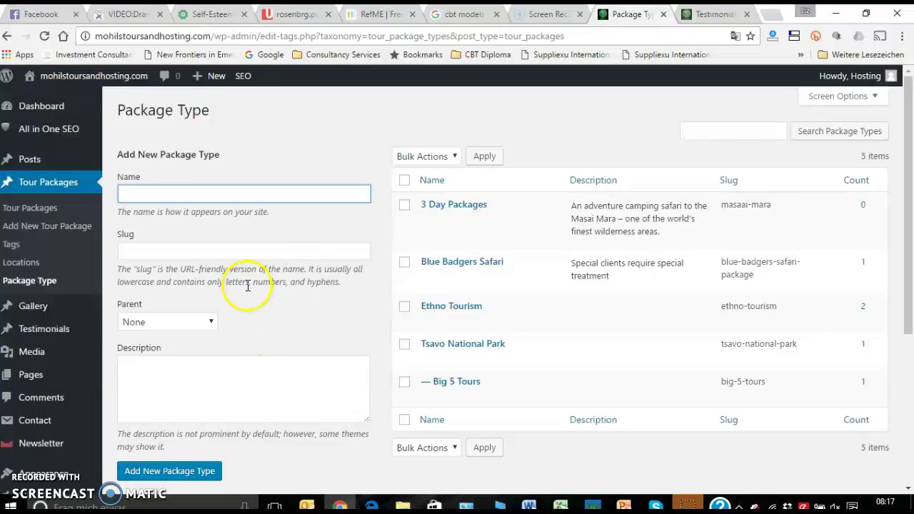
pyautogui.click(210, 323)
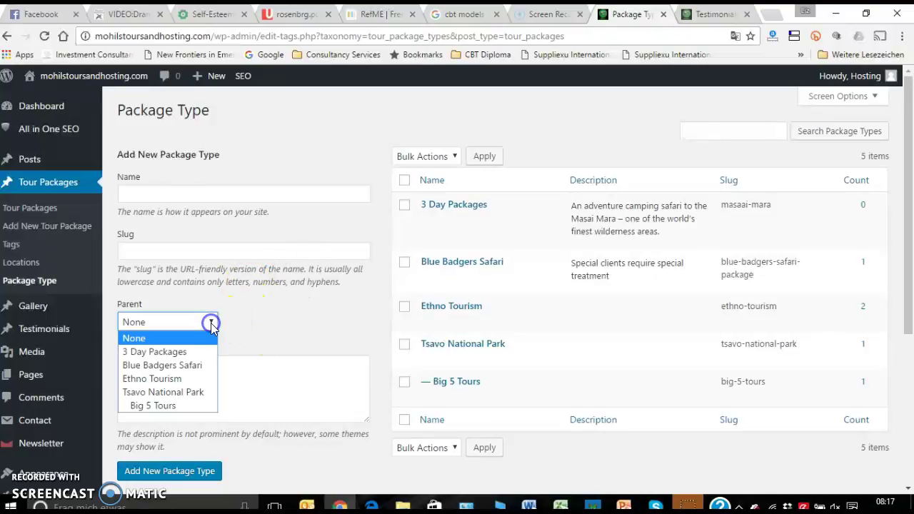
pyautogui.click(212, 325)
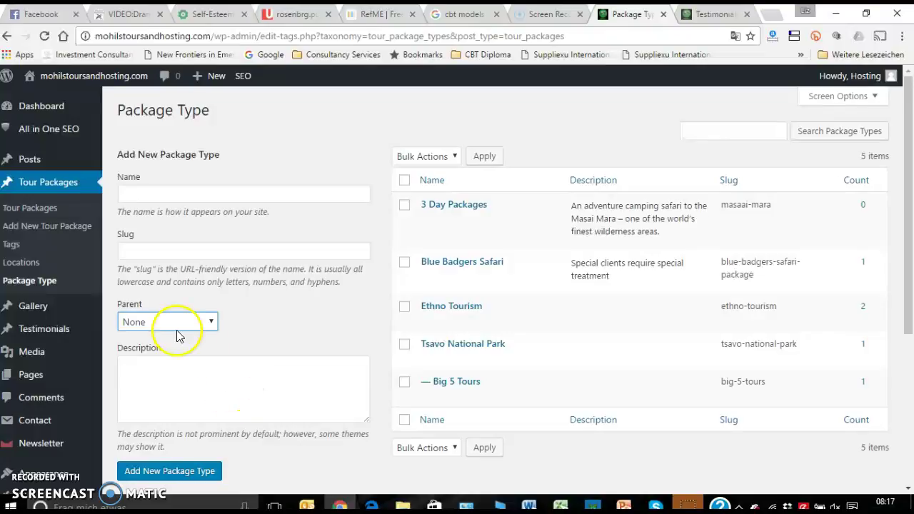
pyautogui.click(159, 381)
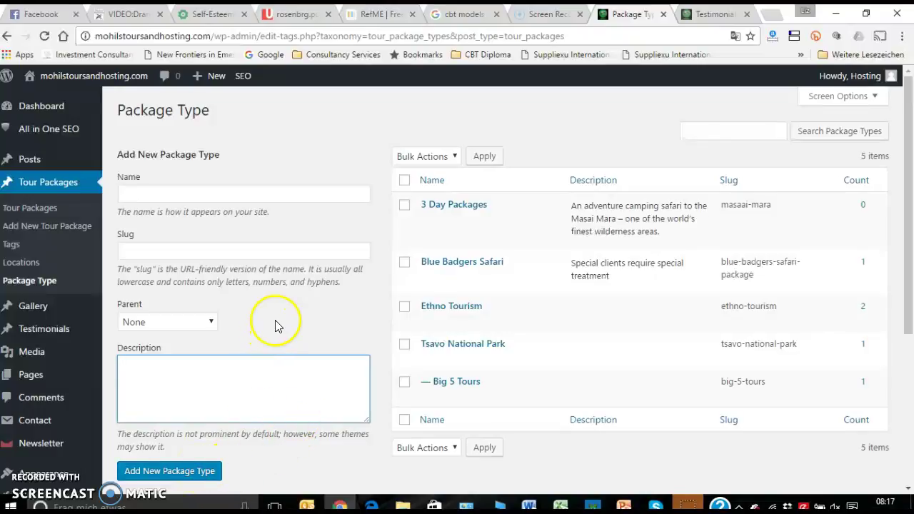
pyautogui.scroll(-2, 292, 306)
pyautogui.scroll(2, 304, 304)
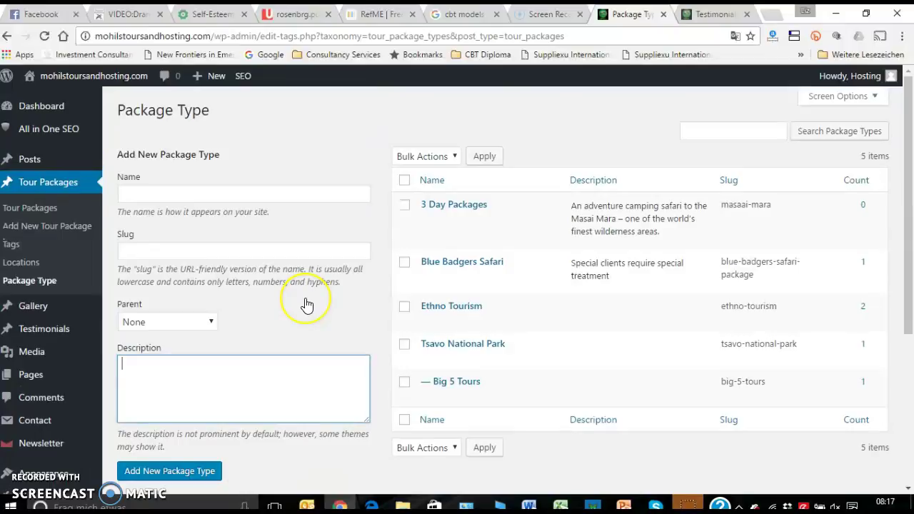
pyautogui.click(15, 246)
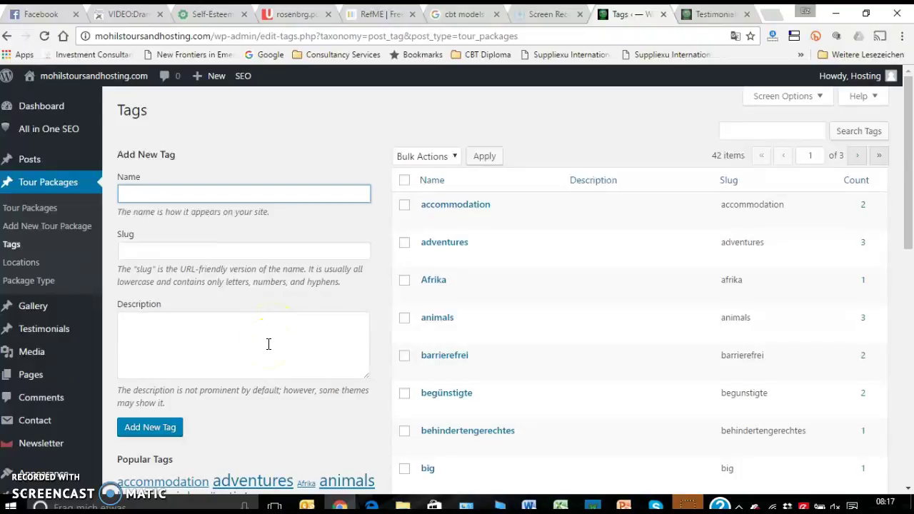
# Step: Scroll down the Tags page to view the 42 tags and the Popular Tags cloud
pyautogui.scroll(-1, 275, 350)
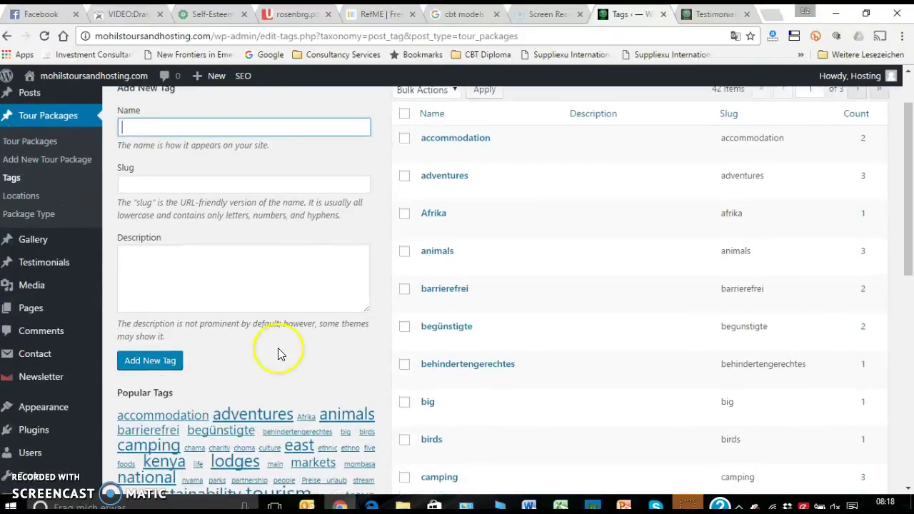